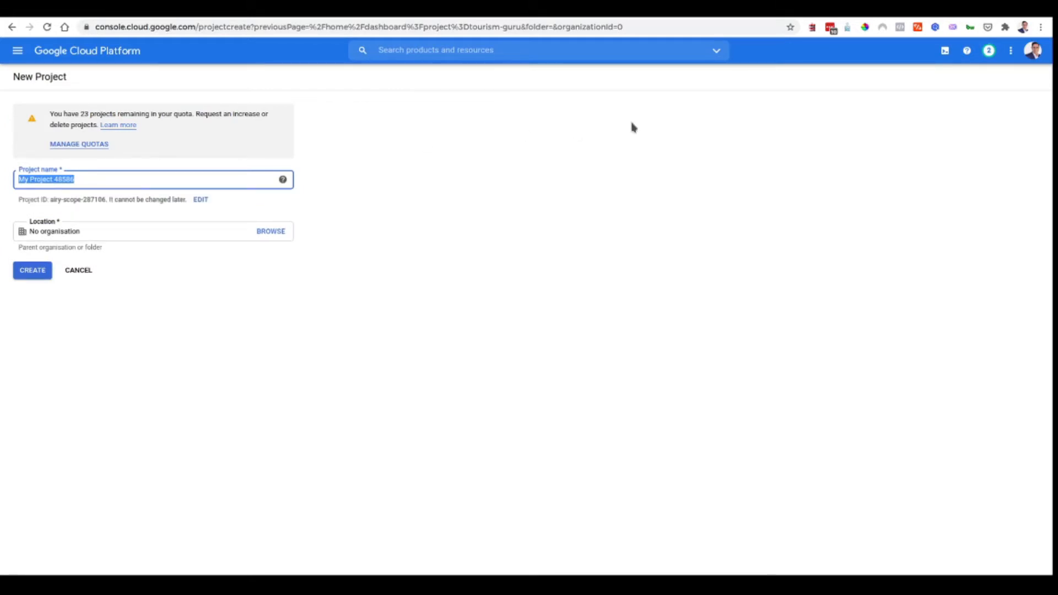
- Create a Google Cloud project named 'Test Project' and switch the console to it
{"action": "type", "text": "Test Project"}
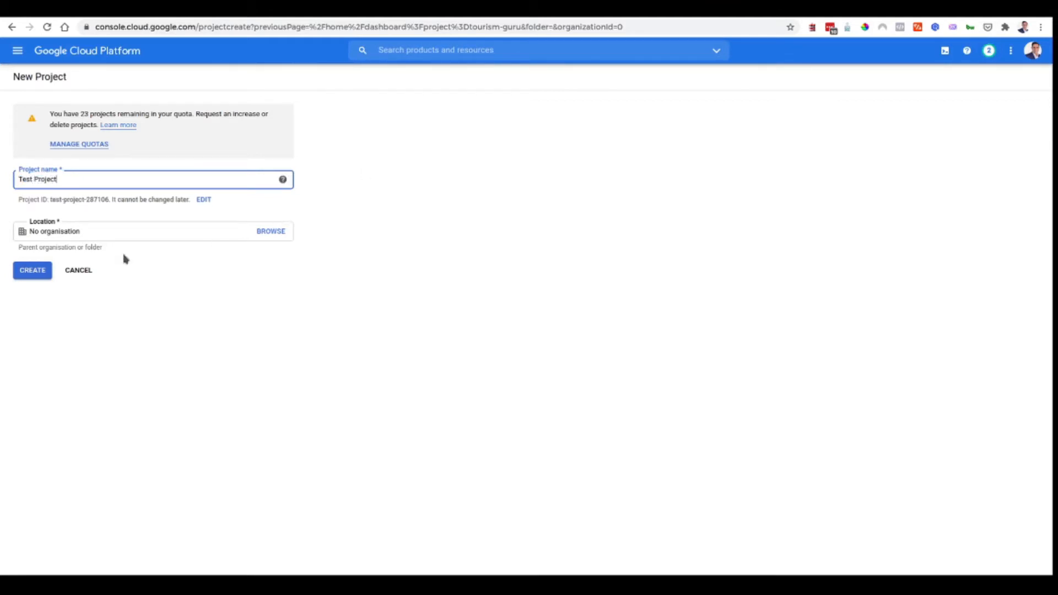
{"action": "left_click", "coordinate": [38, 270]}
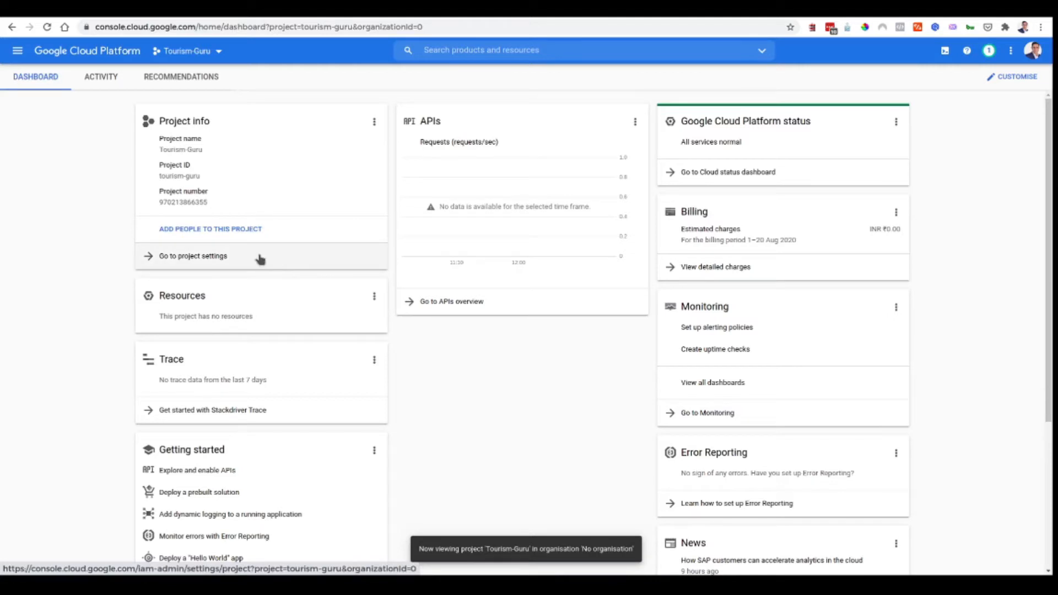
{"action": "left_click", "coordinate": [186, 51]}
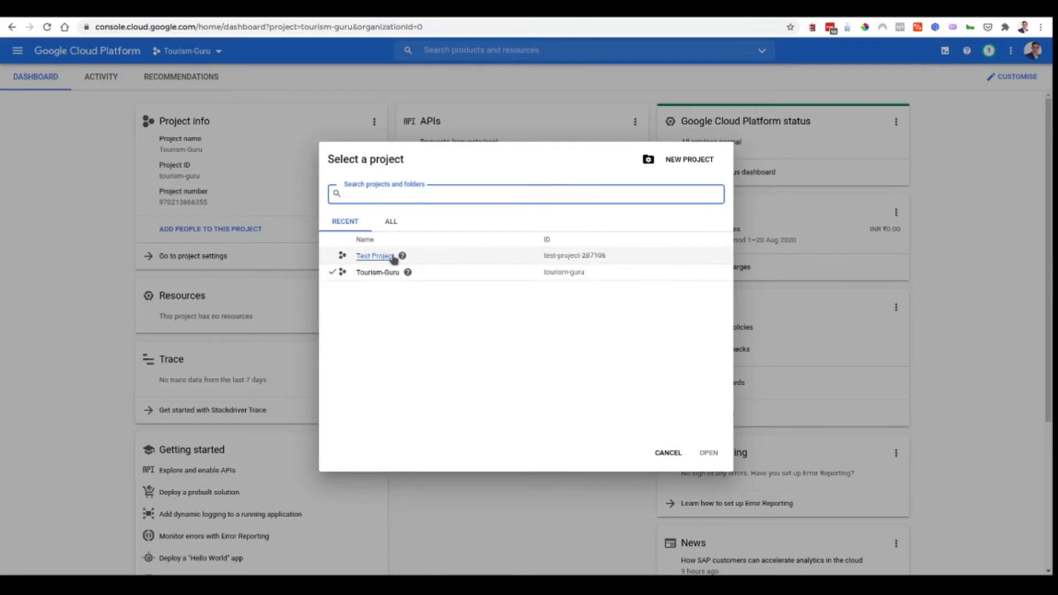
{"action": "left_click", "coordinate": [379, 257]}
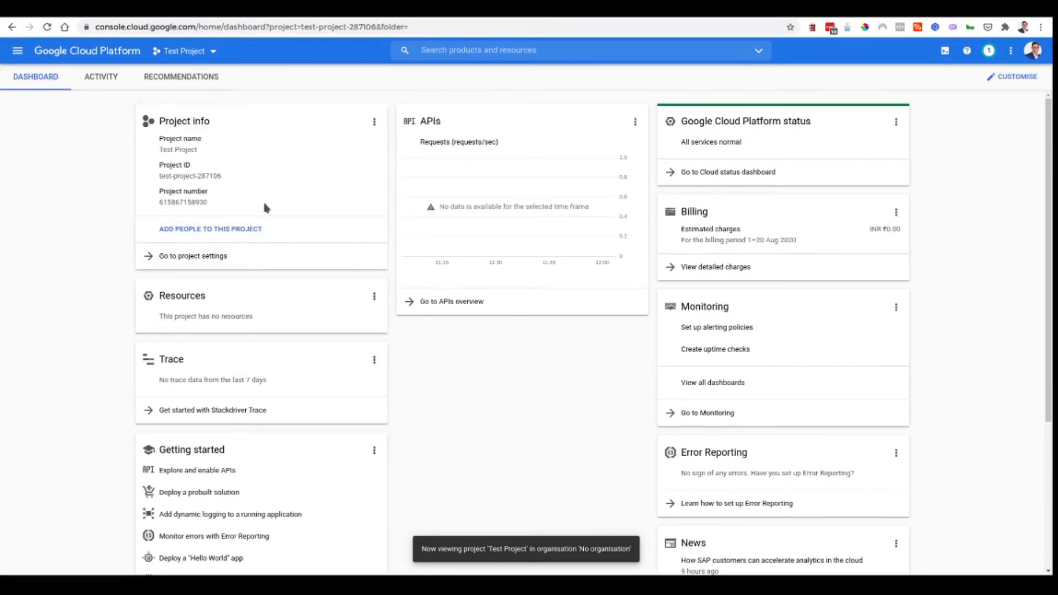
{"action": "left_click", "coordinate": [444, 52]}
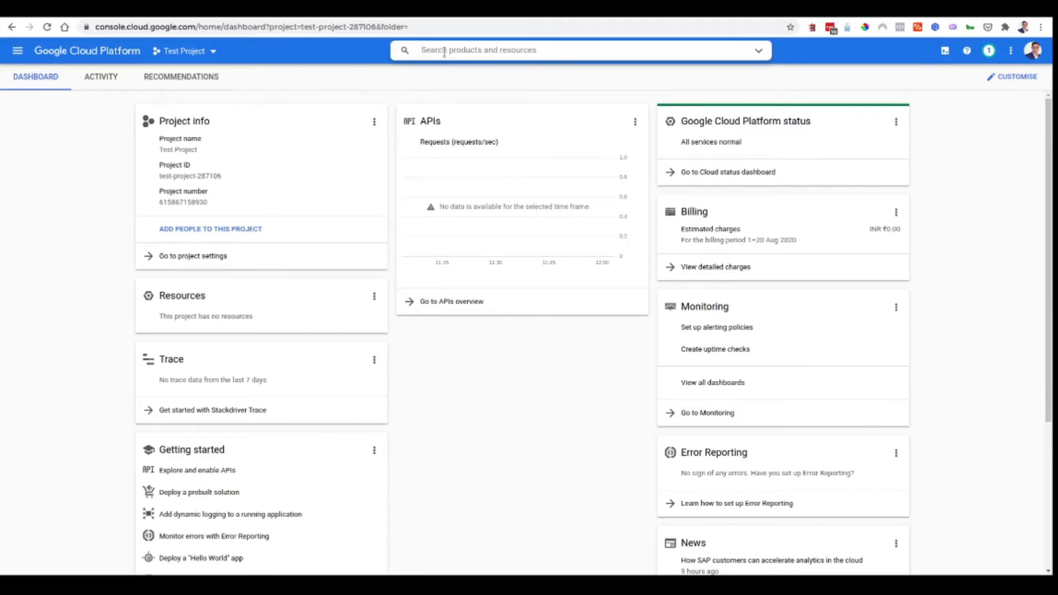
- Find the CyberPanel Official marketplace listing and launch a new deployment
{"action": "type", "text": "Cy"}
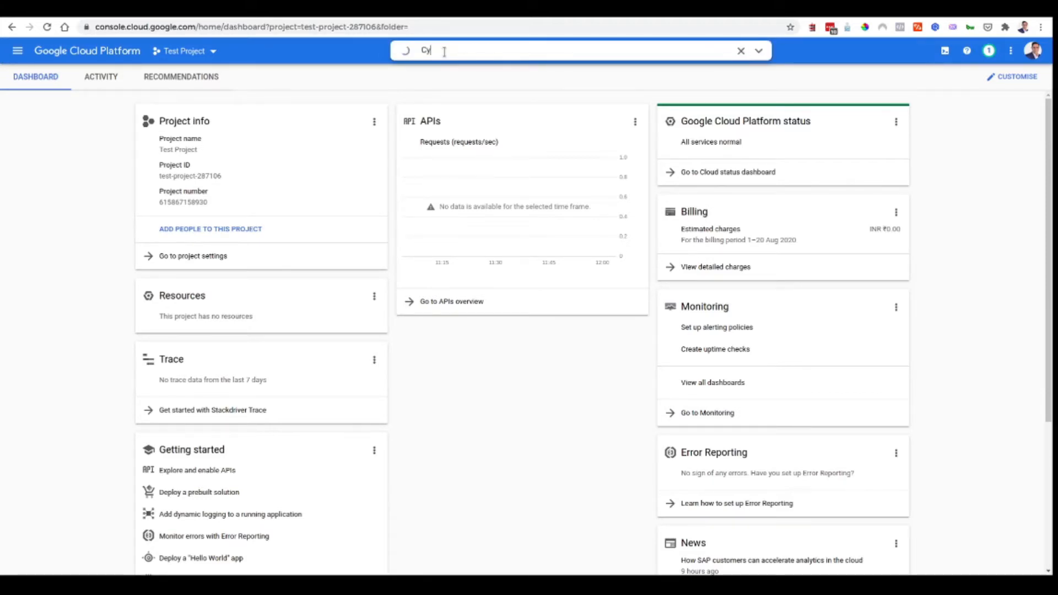
{"action": "type", "text": "berPanel"}
{"action": "left_click", "coordinate": [445, 51]}
{"action": "left_click", "coordinate": [515, 118]}
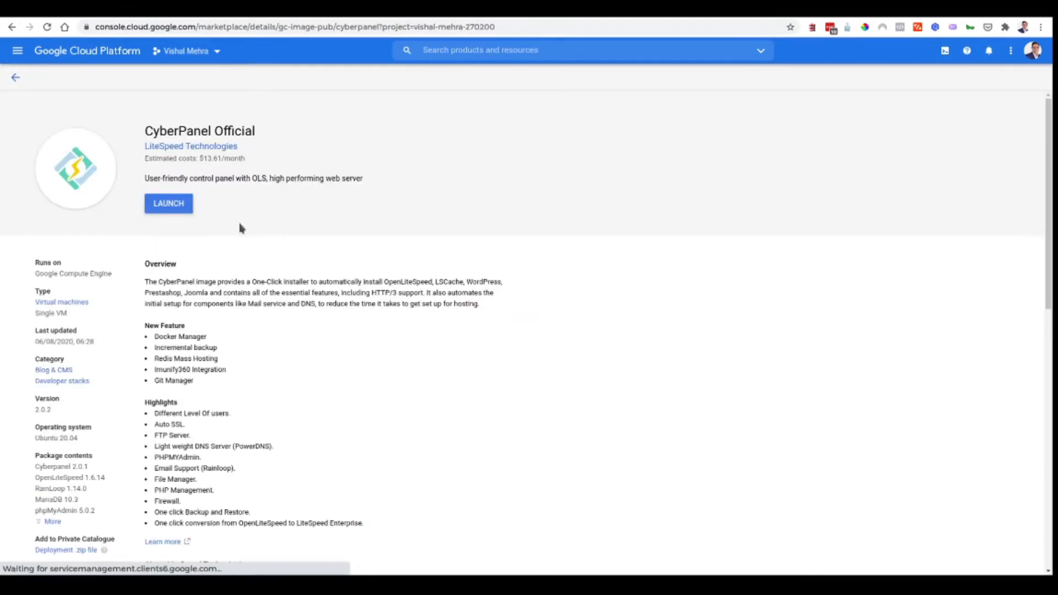
{"action": "left_click", "coordinate": [168, 204]}
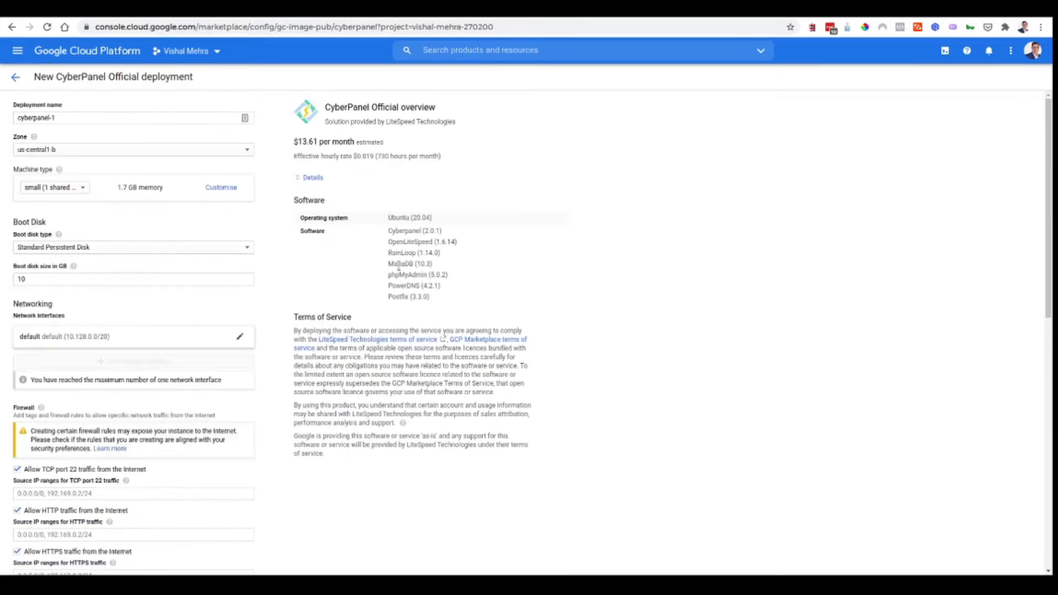
- Keep the small (1 shared vCPU) machine type and scroll down to the Deploy button
{"action": "scroll", "coordinate": [615, 264], "scroll_direction": "down", "scroll_amount": 2}
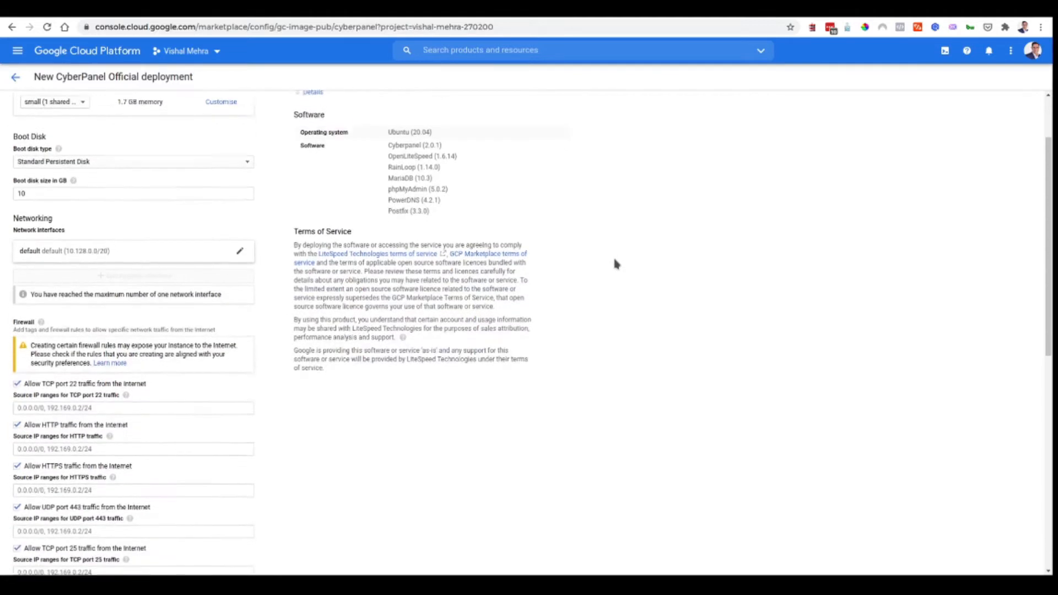
{"action": "scroll", "coordinate": [615, 264], "scroll_direction": "down", "scroll_amount": 5}
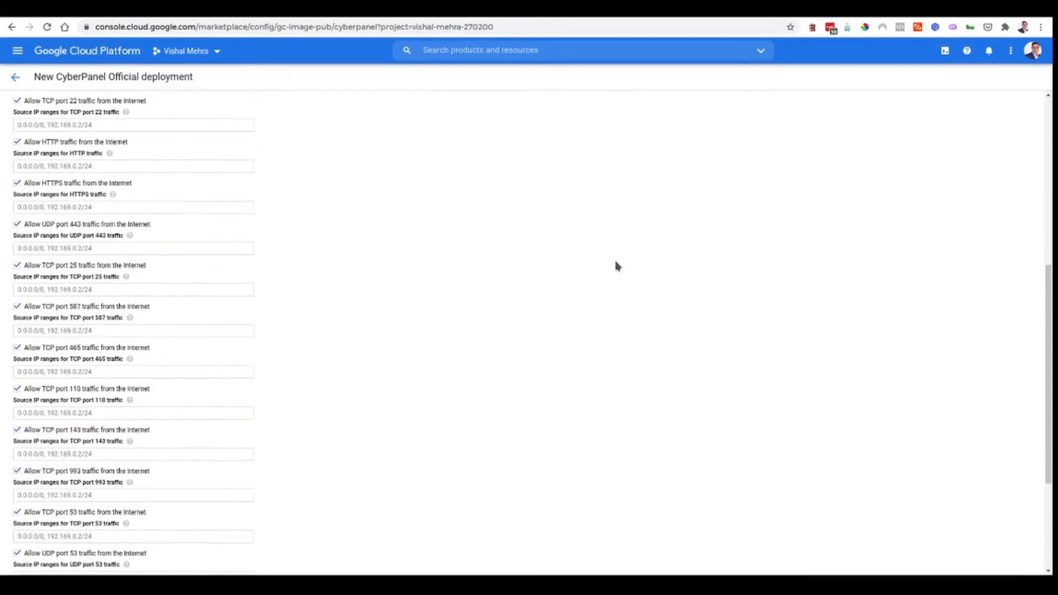
{"action": "scroll", "coordinate": [615, 263], "scroll_direction": "down", "scroll_amount": 2}
{"action": "scroll", "coordinate": [375, 254], "scroll_direction": "down", "scroll_amount": 2}
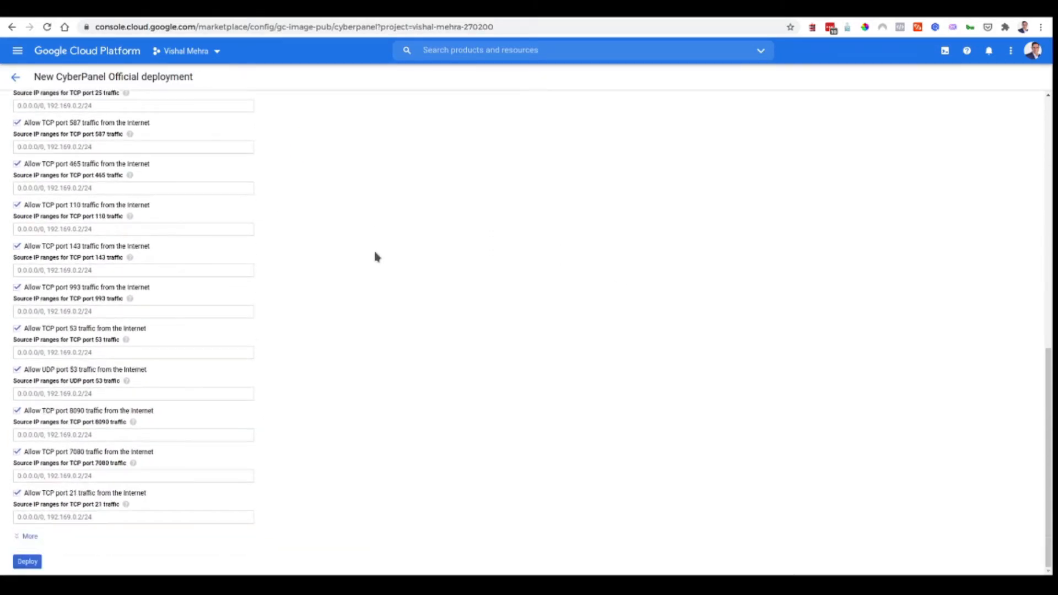
{"action": "scroll", "coordinate": [310, 316], "scroll_direction": "up", "scroll_amount": 10}
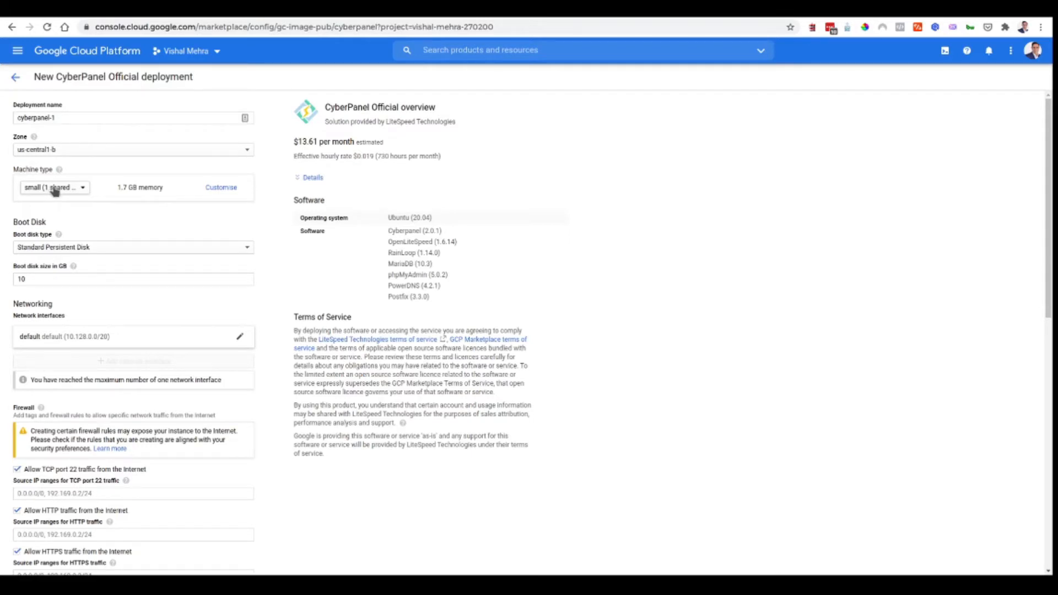
{"action": "left_click", "coordinate": [67, 189]}
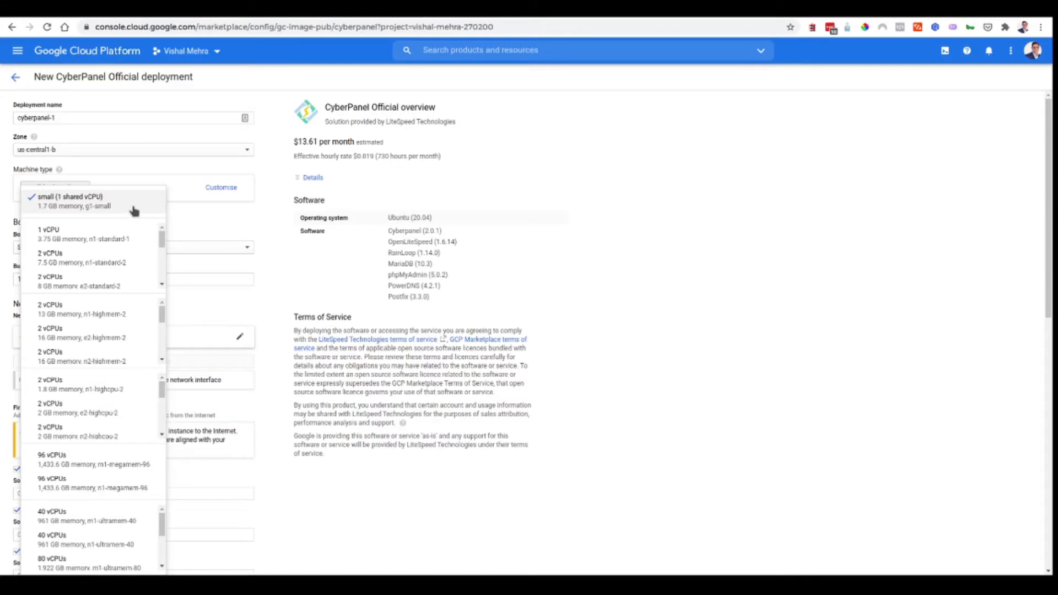
{"action": "left_click", "coordinate": [135, 210]}
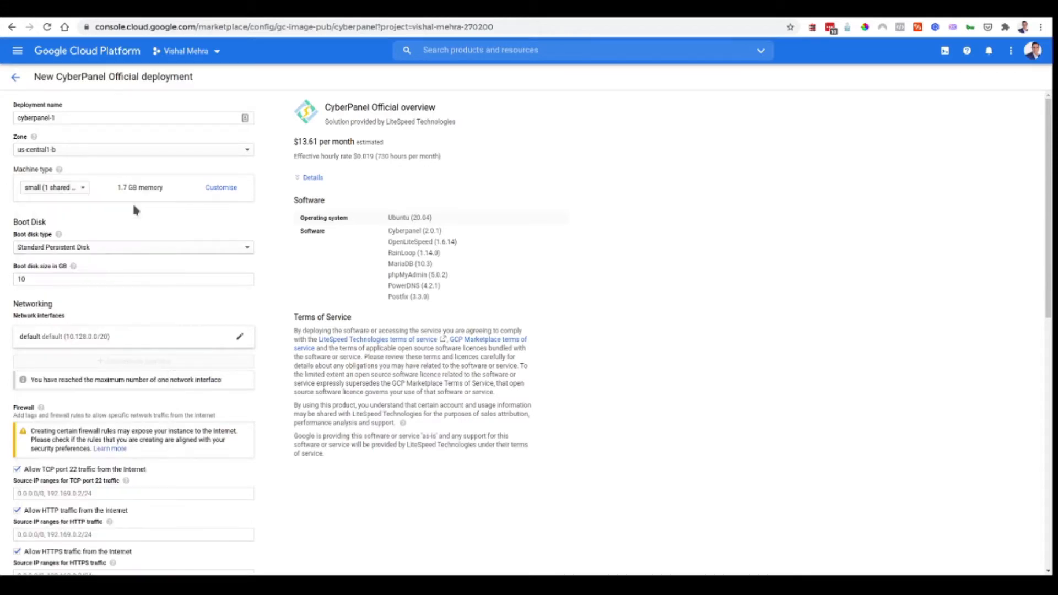
{"action": "scroll", "coordinate": [389, 312], "scroll_direction": "down", "scroll_amount": 10}
{"action": "scroll", "coordinate": [390, 312], "scroll_direction": "down", "scroll_amount": 2}
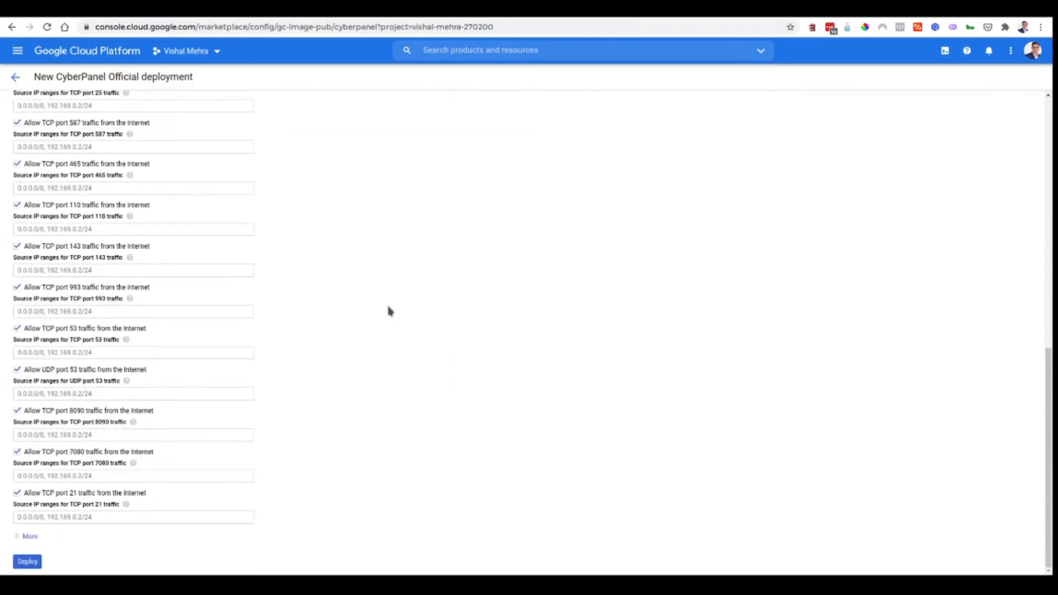
{"action": "left_click", "coordinate": [27, 563]}
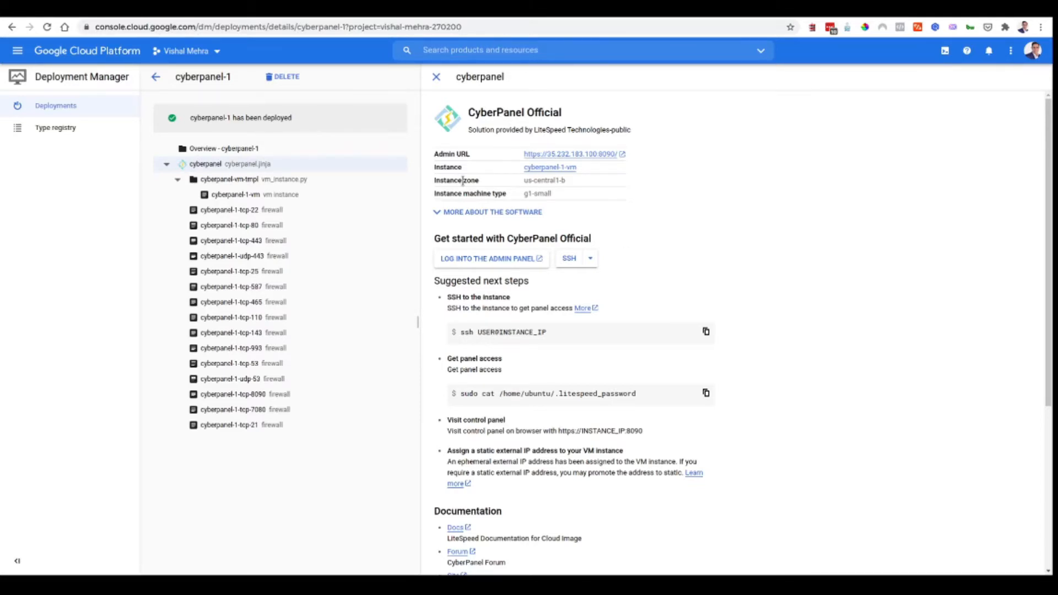
{"action": "left_click_drag", "start_coordinate": [525, 154], "coordinate": [615, 159]}
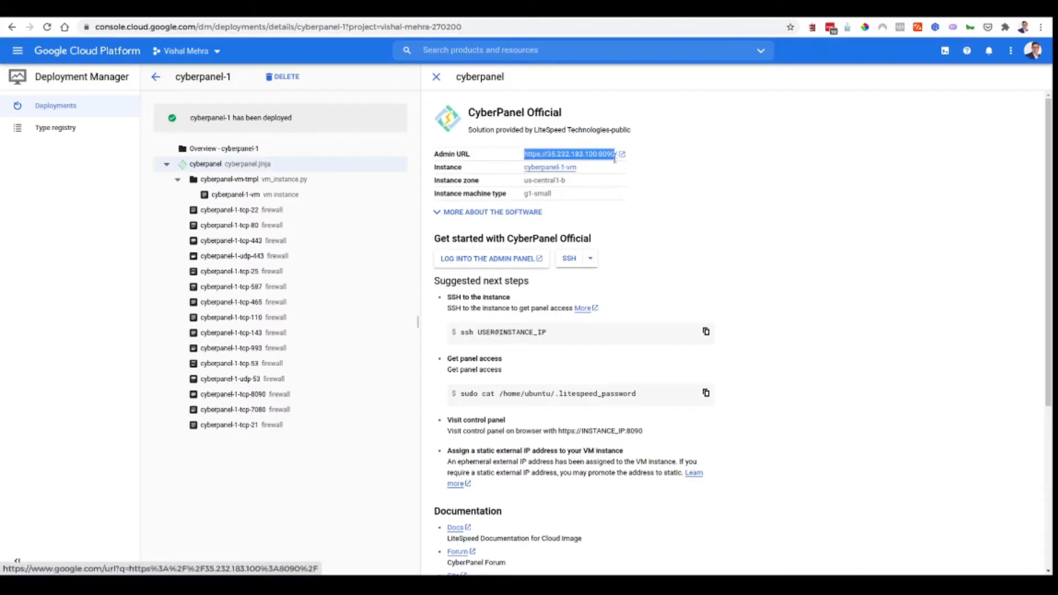
{"action": "right_click", "coordinate": [593, 157]}
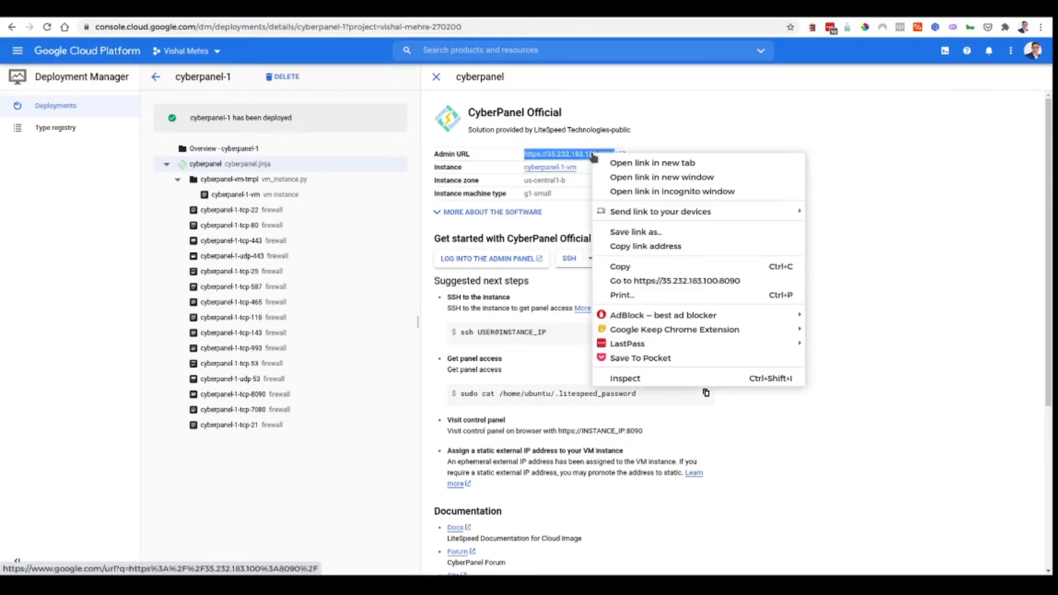
{"action": "left_click", "coordinate": [616, 164]}
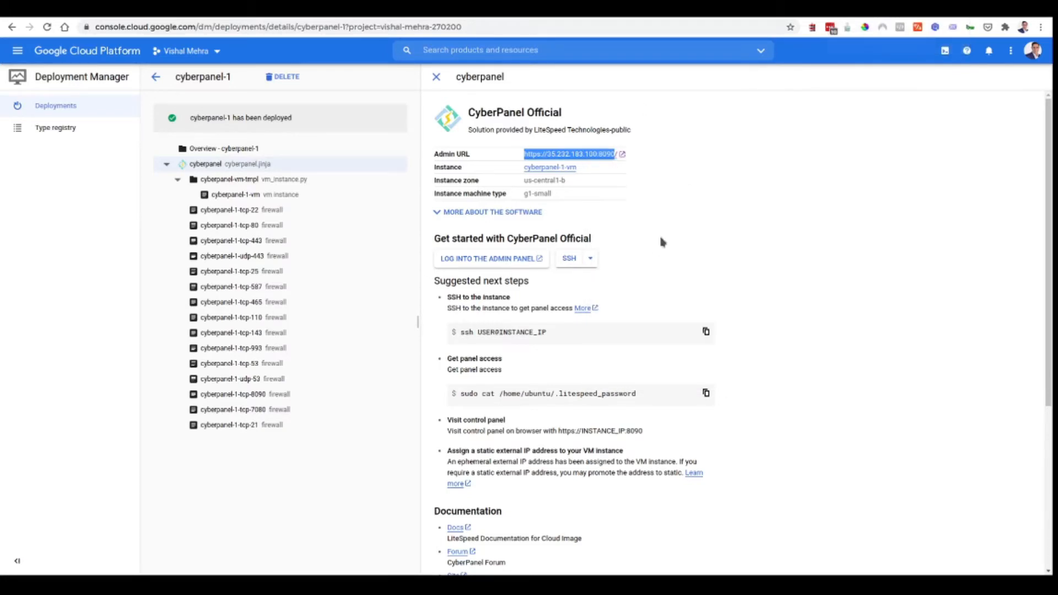
{"action": "left_click", "coordinate": [878, 9]}
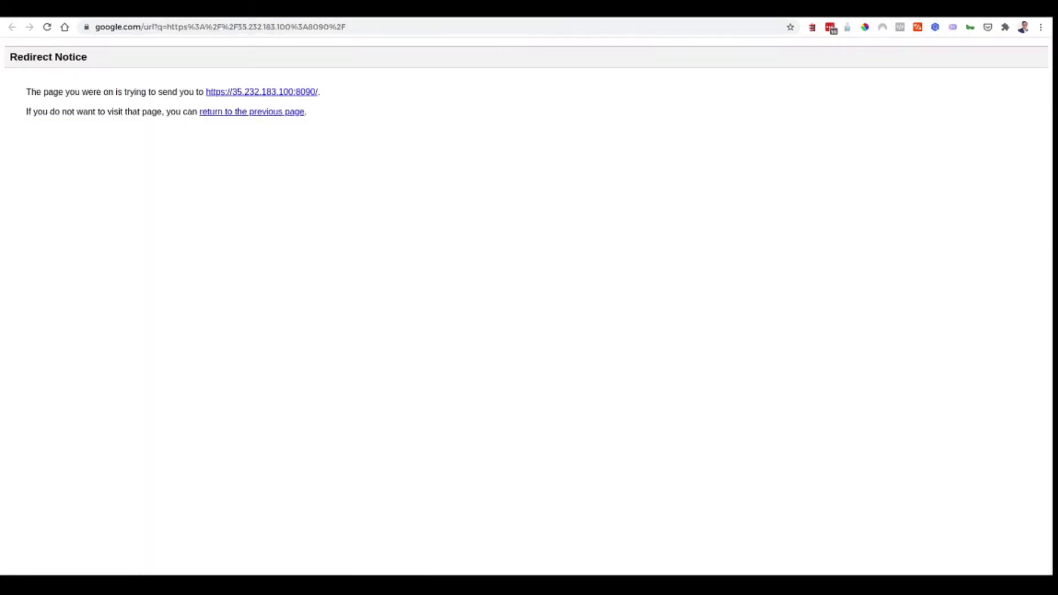
{"action": "left_click", "coordinate": [276, 92]}
{"action": "left_click", "coordinate": [778, 10]}
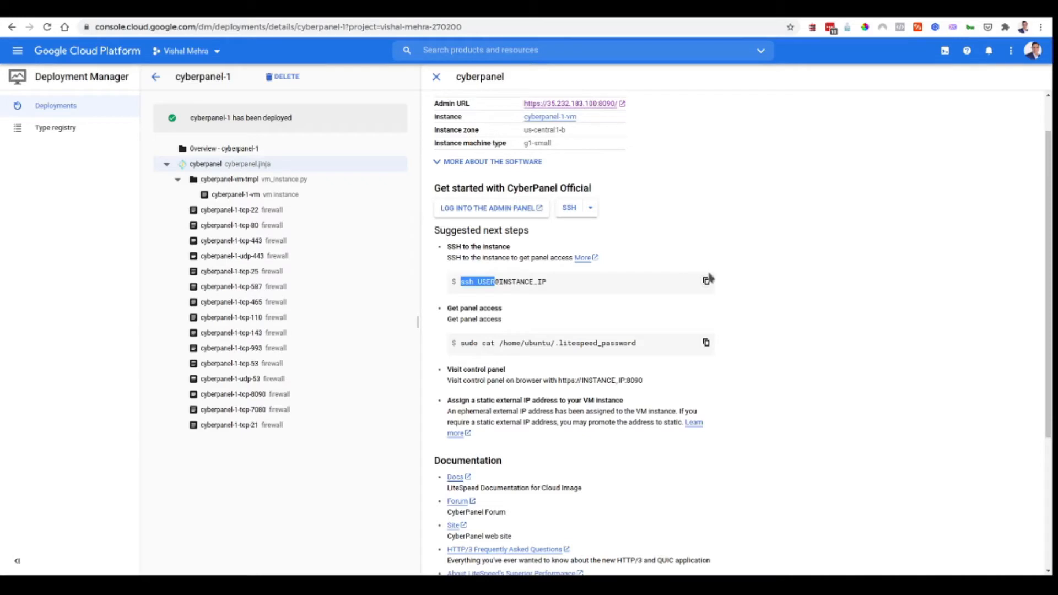
- Open a browser SSH session to cyberpanel-1-vm and position the terminal window
{"action": "left_click", "coordinate": [591, 209]}
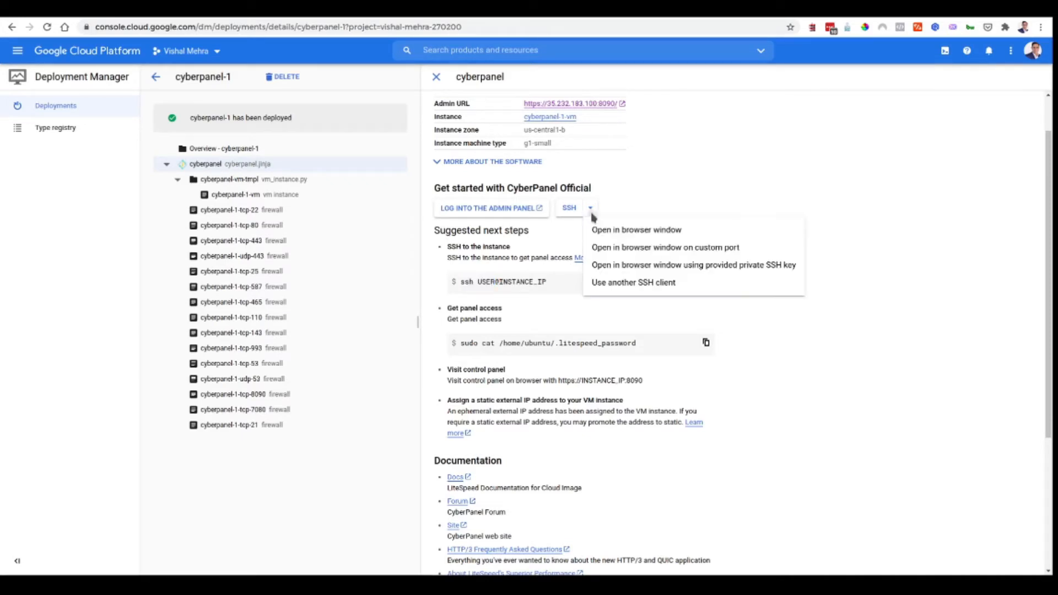
{"action": "left_click", "coordinate": [611, 232]}
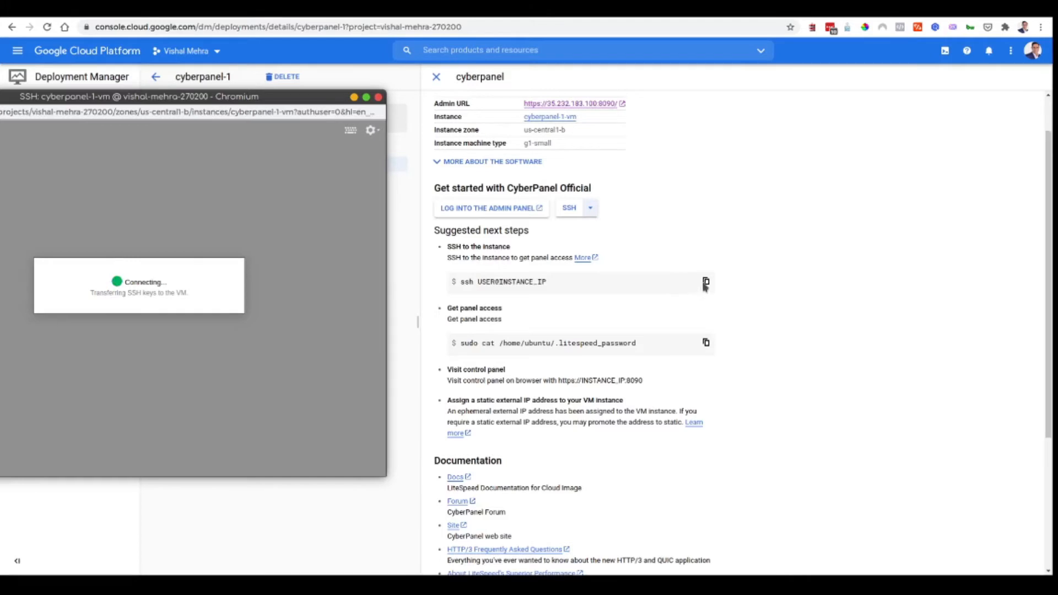
{"action": "scroll", "coordinate": [662, 281], "scroll_direction": "down", "scroll_amount": 2}
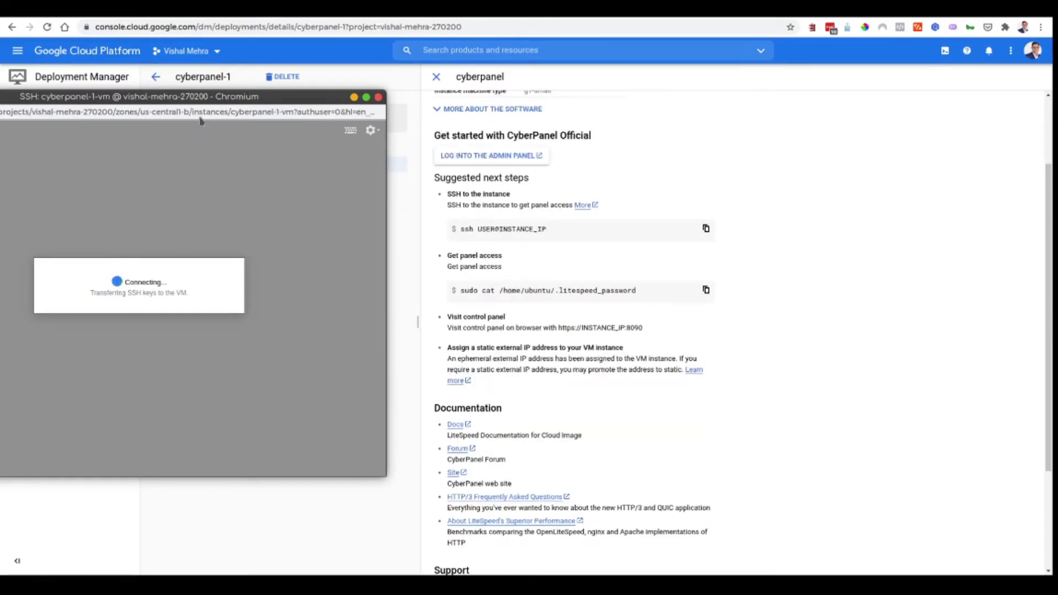
{"action": "left_click_drag", "start_coordinate": [199, 96], "coordinate": [913, 159]}
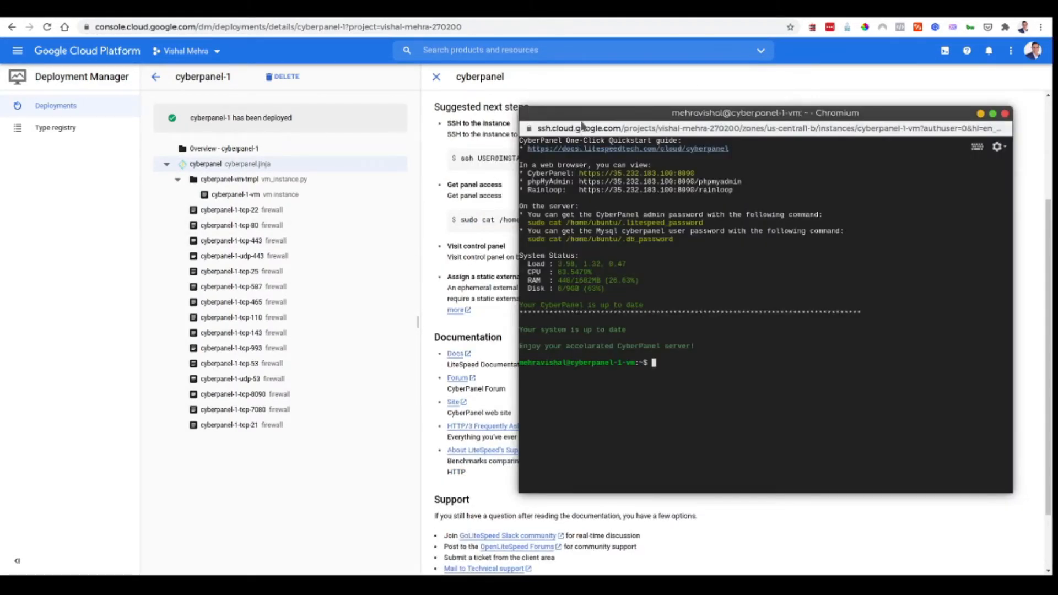
{"action": "scroll", "coordinate": [583, 105], "scroll_direction": "up", "scroll_amount": 1}
{"action": "left_click_drag", "start_coordinate": [583, 117], "coordinate": [627, 138]}
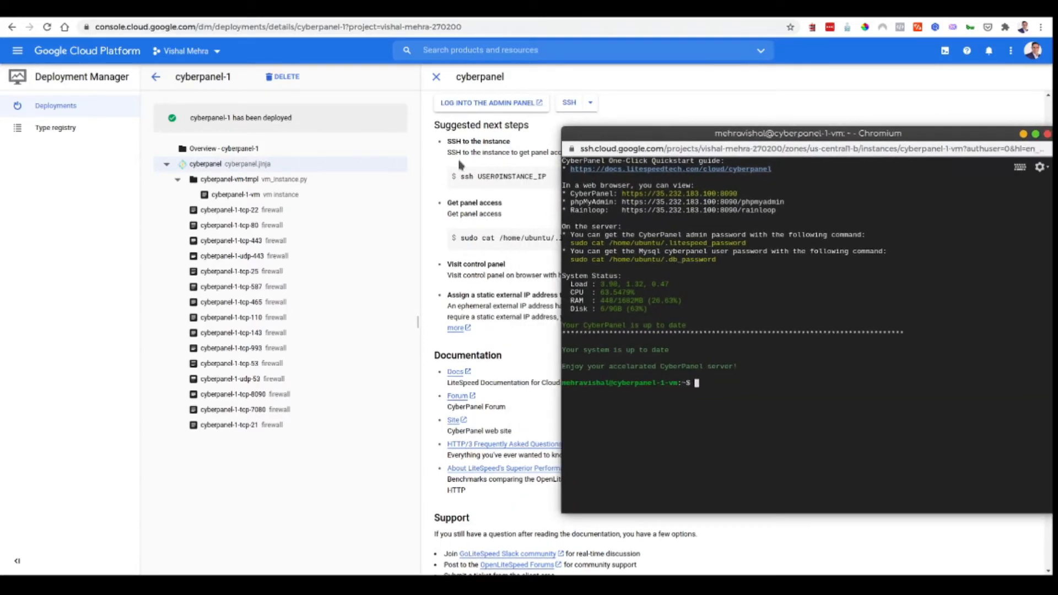
{"action": "scroll", "coordinate": [461, 165], "scroll_direction": "up", "scroll_amount": 3}
{"action": "scroll", "coordinate": [461, 165], "scroll_direction": "up", "scroll_amount": 1}
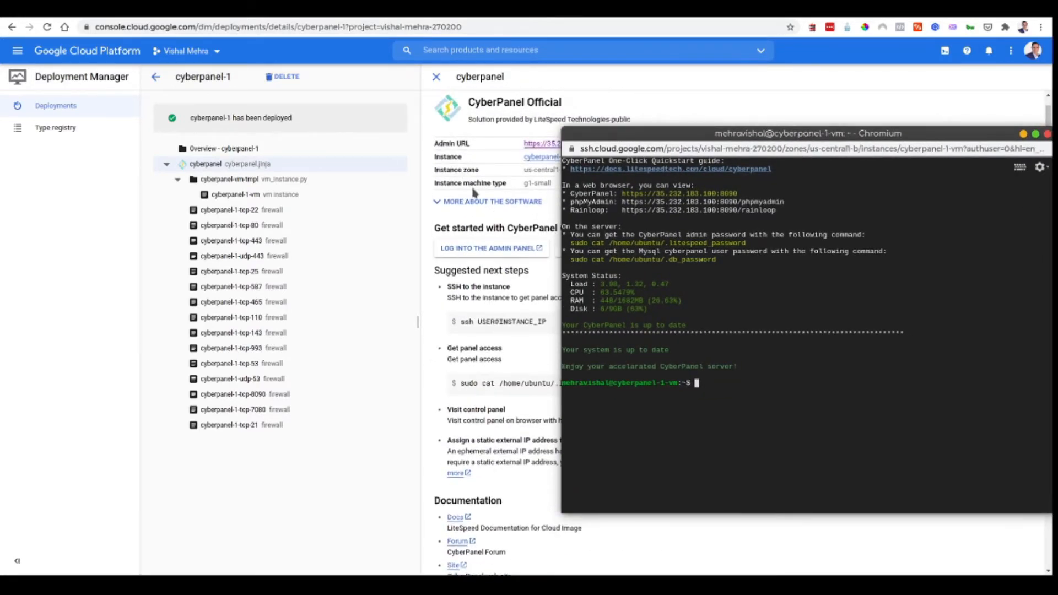
{"action": "scroll", "coordinate": [473, 192], "scroll_direction": "down", "scroll_amount": 1}
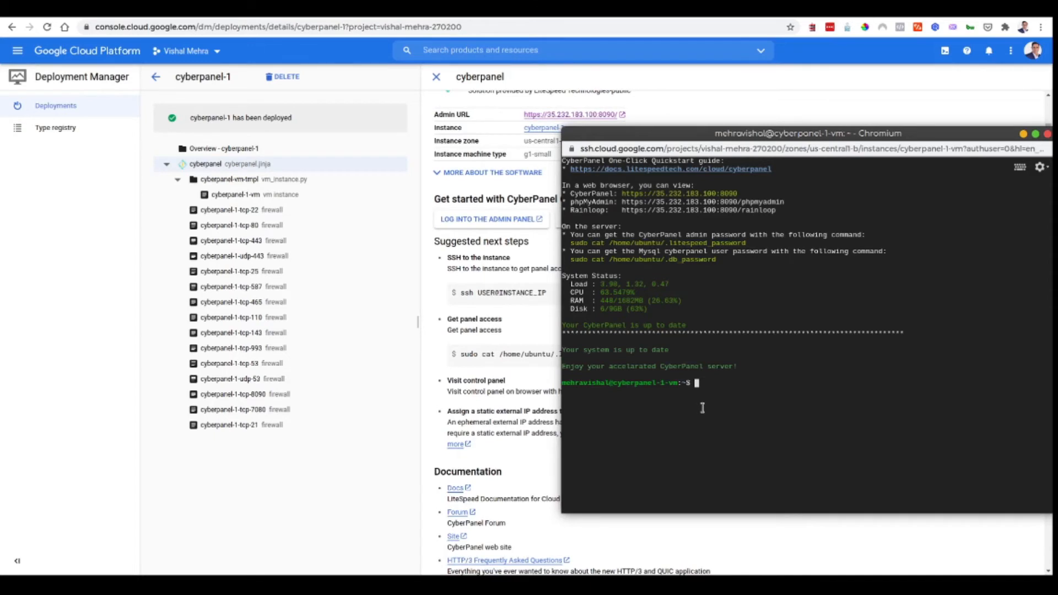
{"action": "type", "text": "ssh root@35.232.183.100"}
{"action": "key", "text": "Return"}
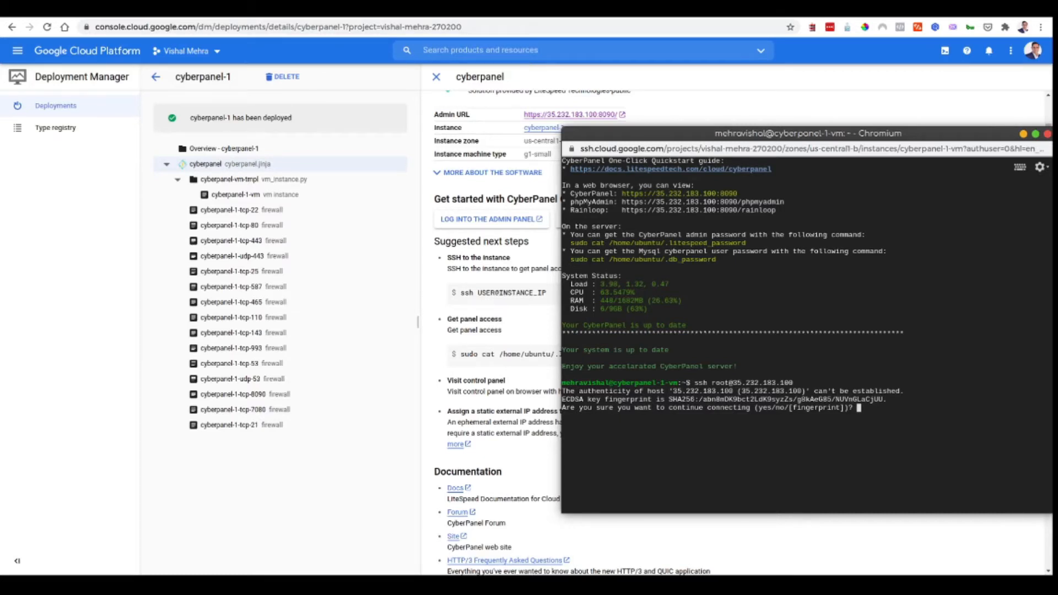
{"action": "key", "text": "Return"}
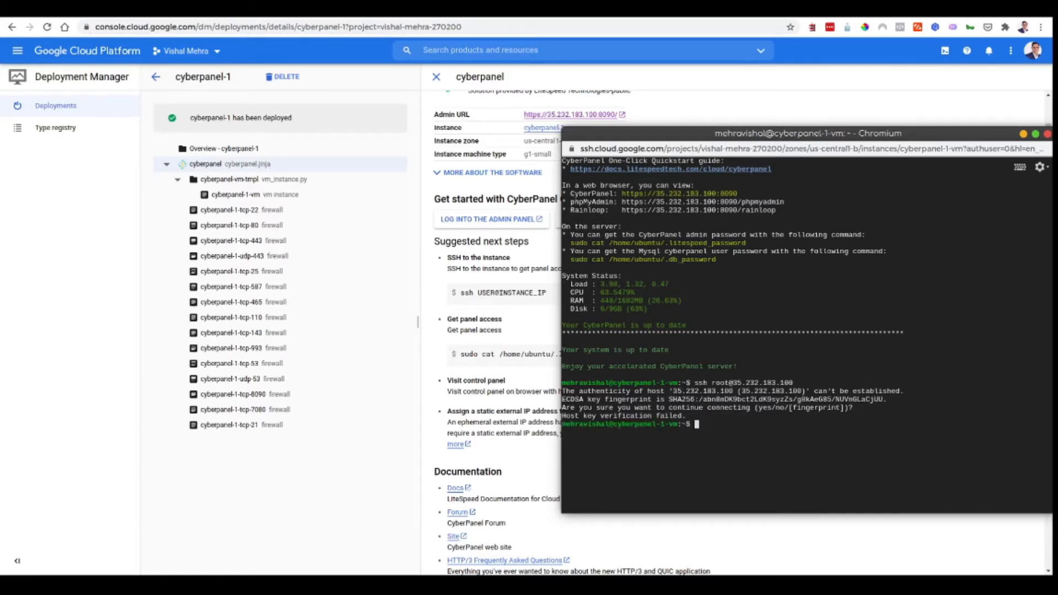
{"action": "key", "text": "Up"}
{"action": "key", "text": "Return"}
{"action": "type", "text": "yes"}
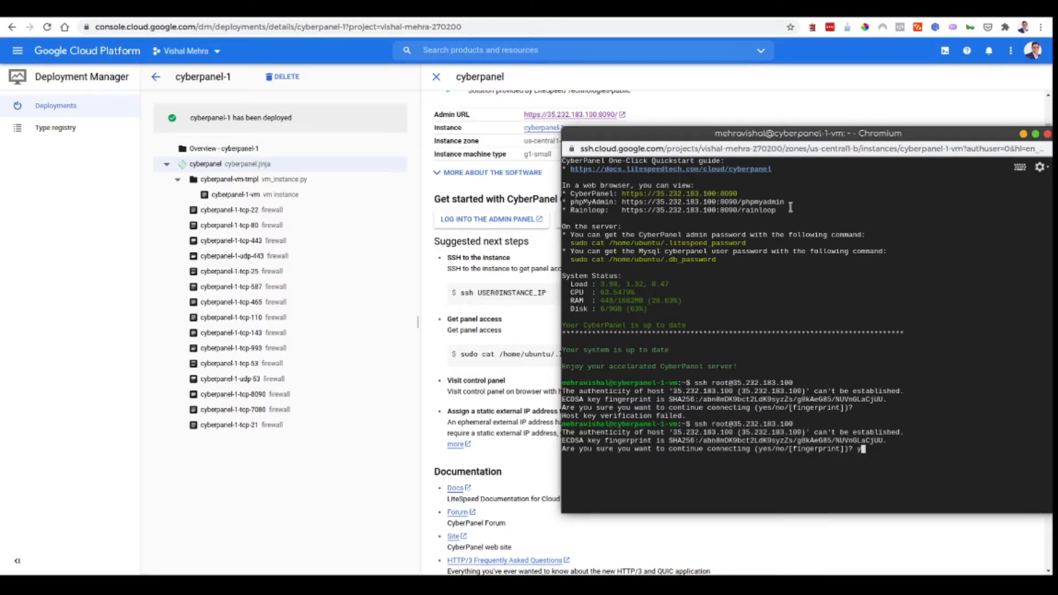
{"action": "key", "text": "Return"}
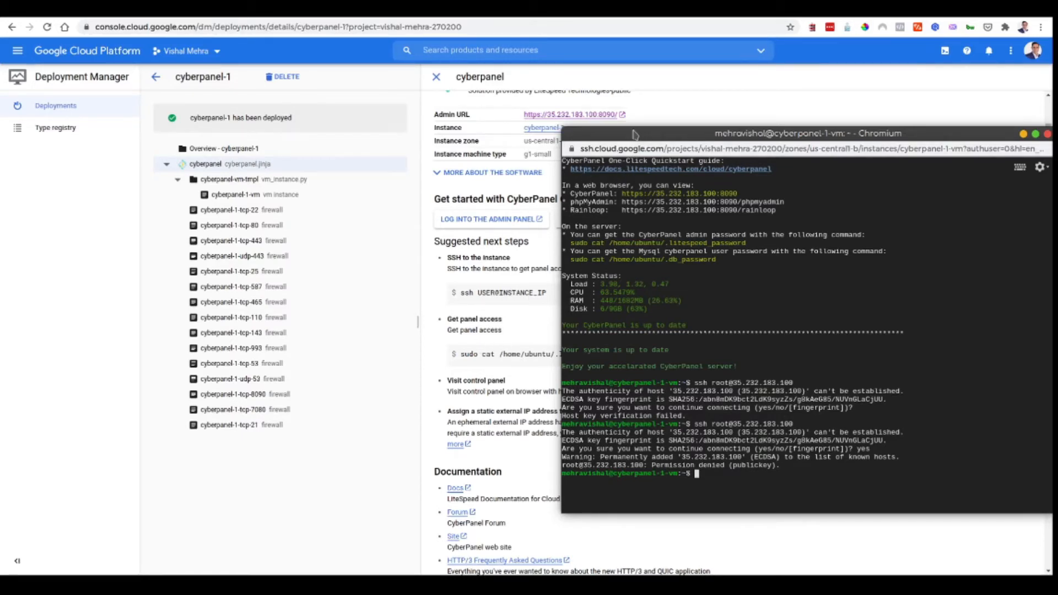
- Run the sudo cat /home/ubuntu/.litespeed_password command and select the printed admin password
{"action": "left_click_drag", "start_coordinate": [634, 134], "coordinate": [722, 200]}
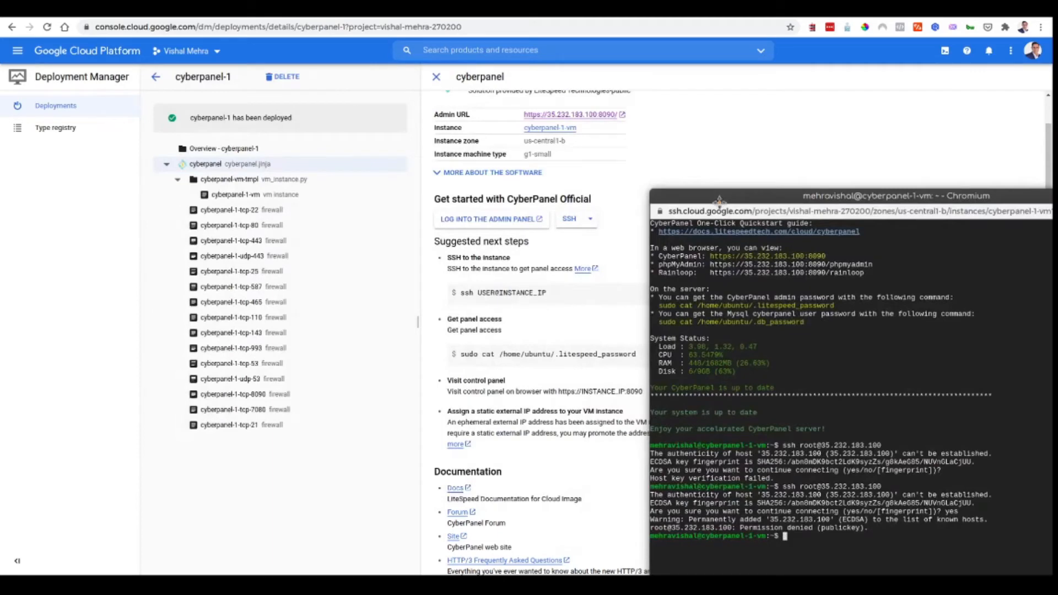
{"action": "left_click", "coordinate": [461, 354]}
{"action": "left_click_drag", "start_coordinate": [462, 353], "coordinate": [650, 351]}
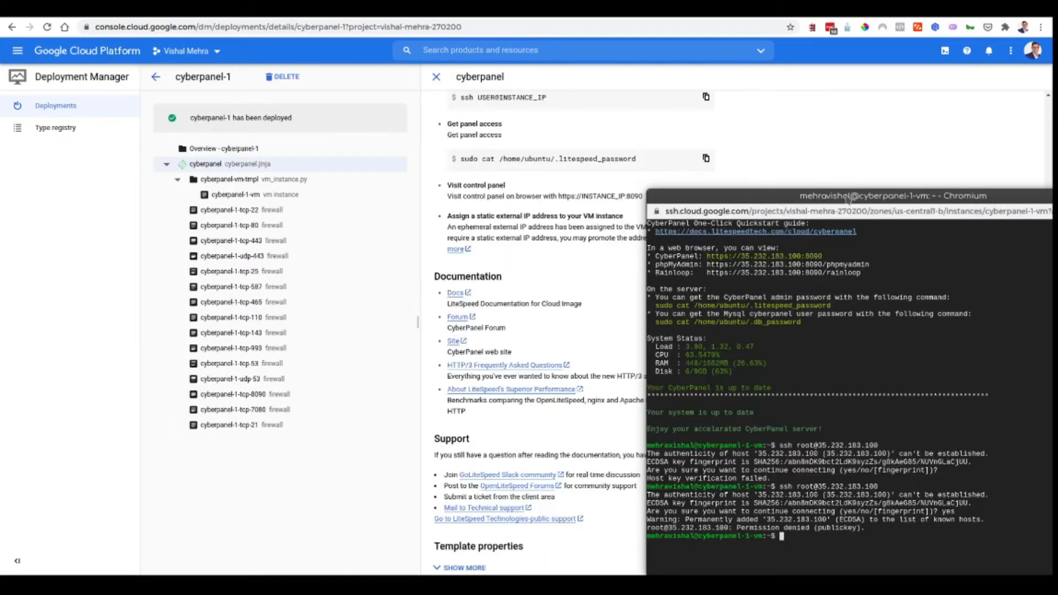
{"action": "left_click_drag", "start_coordinate": [847, 199], "coordinate": [687, 129]}
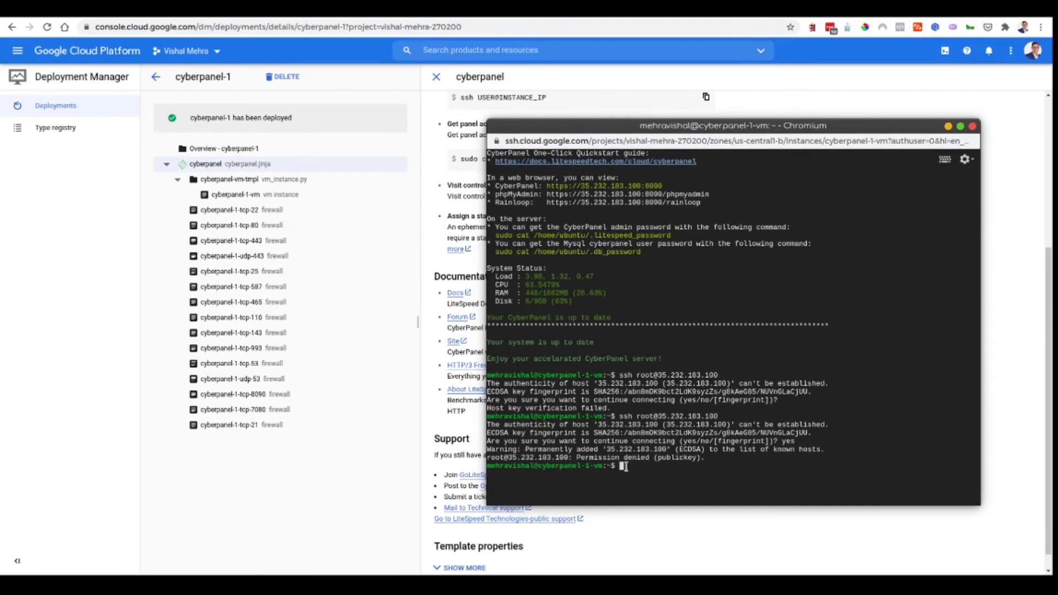
{"action": "key", "text": "ctrl+v"}
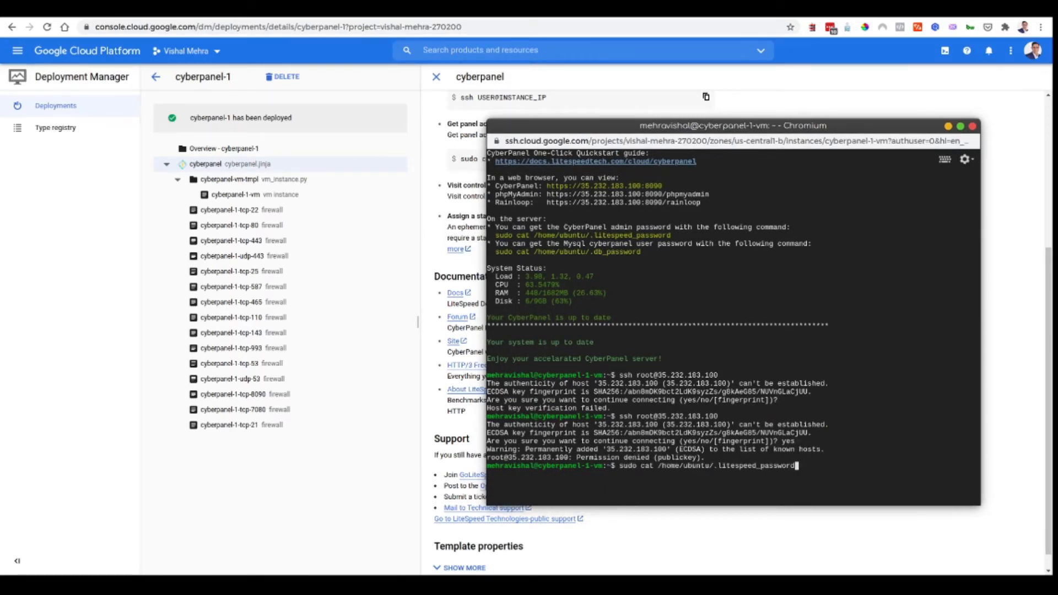
{"action": "key", "text": "Return"}
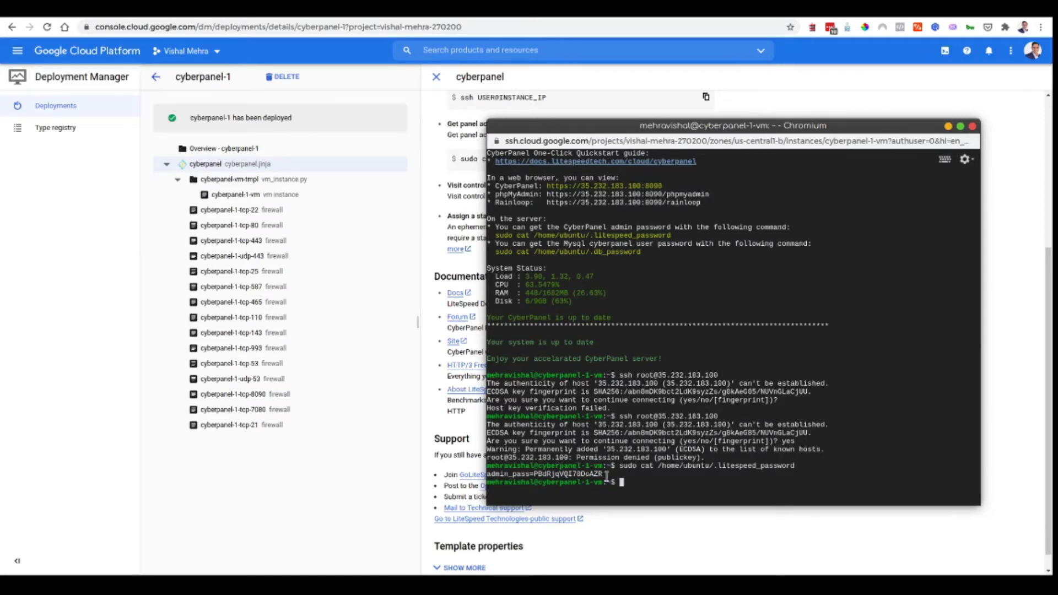
{"action": "left_click_drag", "start_coordinate": [609, 473], "coordinate": [487, 471]}
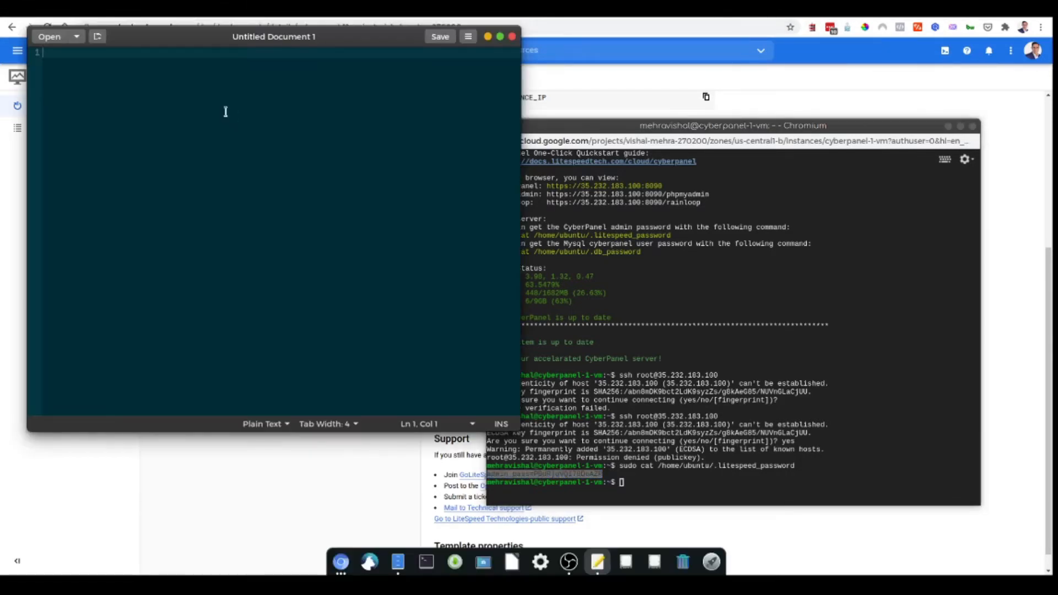
- Paste the admin password line into the empty gedit document and move the window lower
{"action": "right_click", "coordinate": [225, 111]}
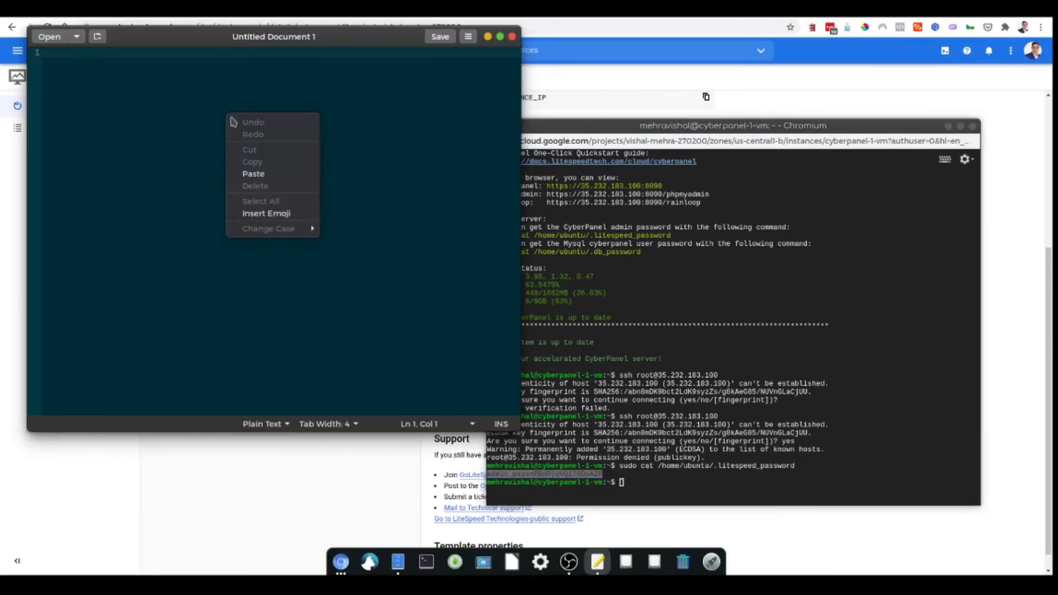
{"action": "left_click", "coordinate": [280, 174]}
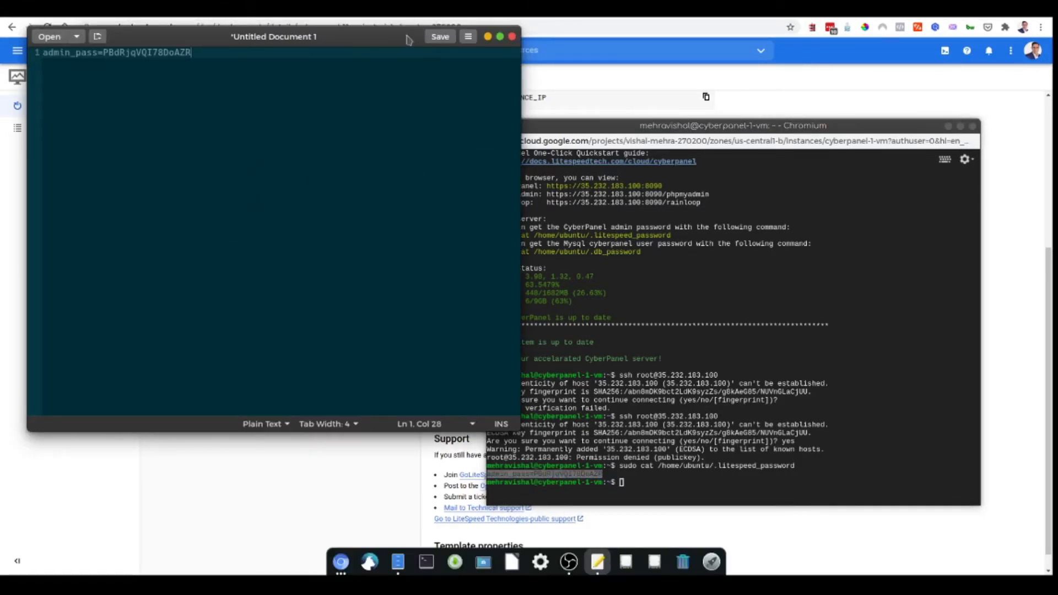
{"action": "left_click_drag", "start_coordinate": [365, 38], "coordinate": [331, 120]}
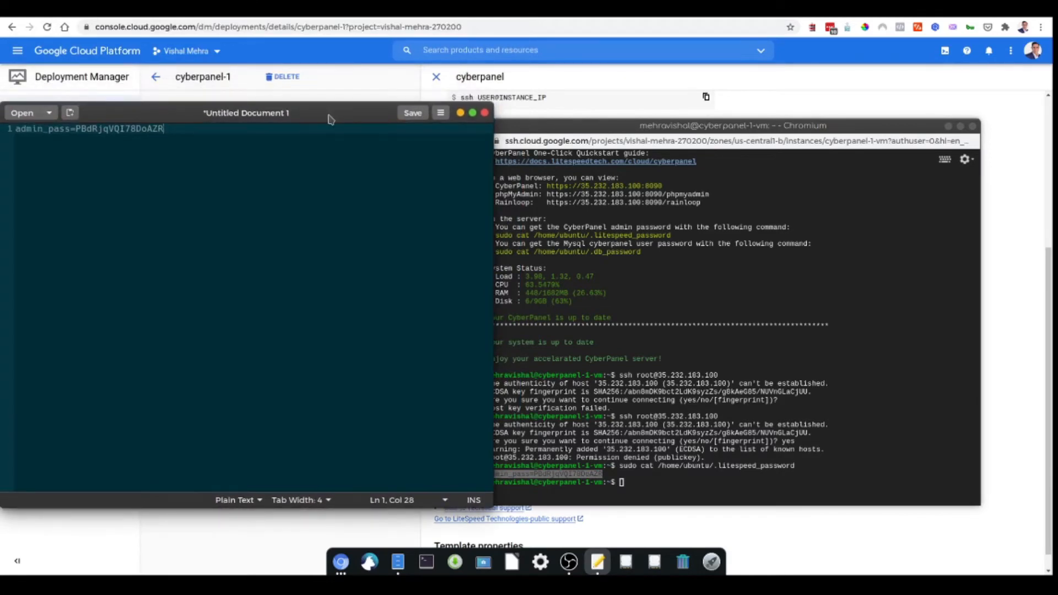
- Close the Chromium SSH terminal window
{"action": "left_click", "coordinate": [660, 127]}
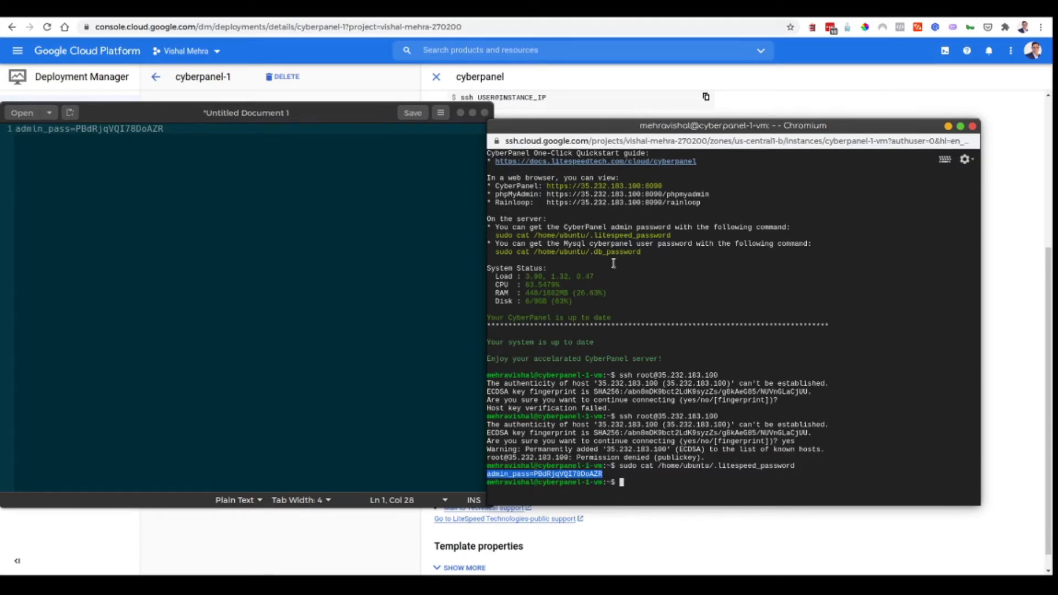
{"action": "left_click", "coordinate": [949, 125]}
{"action": "scroll", "coordinate": [673, 186], "scroll_direction": "up", "scroll_amount": 3}
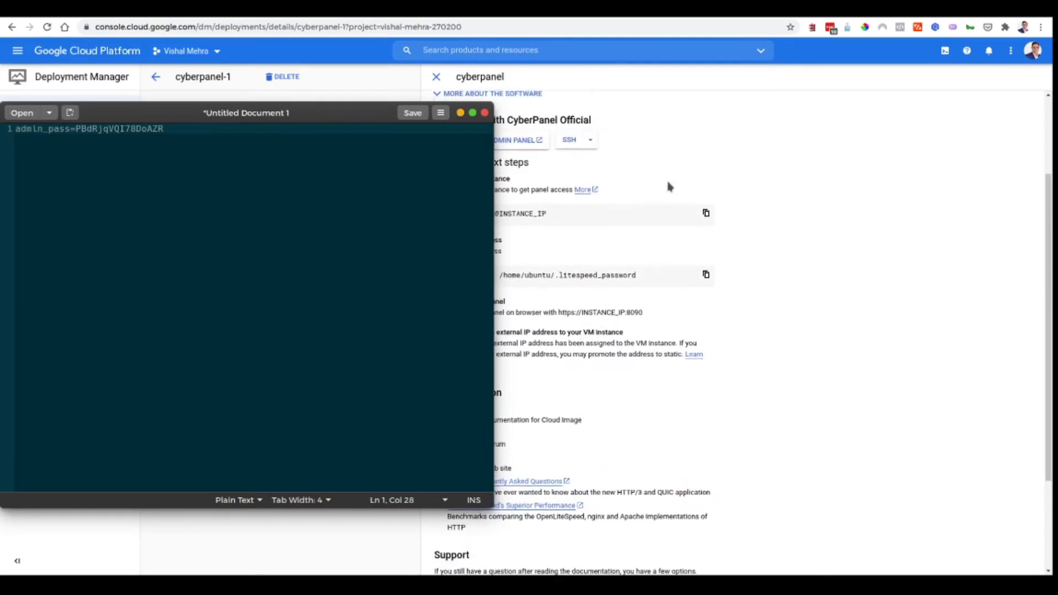
{"action": "scroll", "coordinate": [576, 141], "scroll_direction": "up", "scroll_amount": 3}
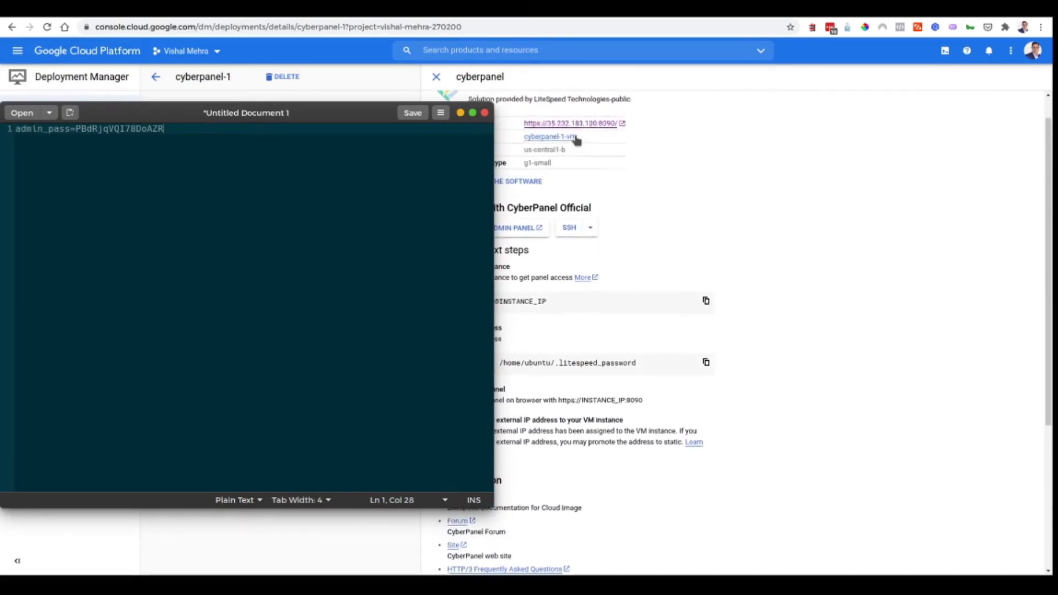
- Open the CyberPanel admin page on port 8090 and enter admin as the username
{"action": "left_click", "coordinate": [608, 157]}
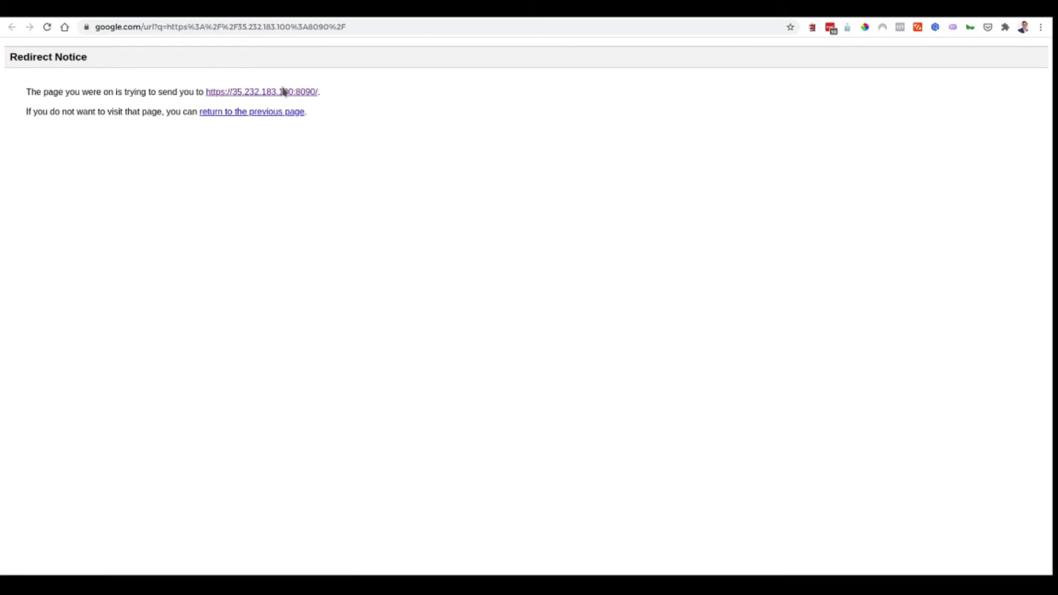
{"action": "left_click", "coordinate": [284, 93]}
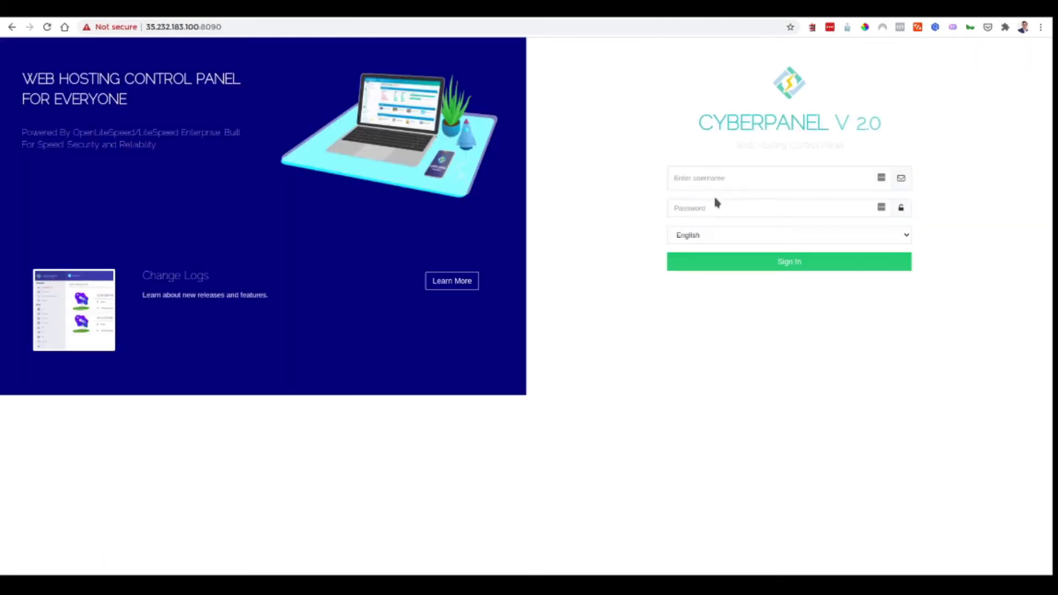
{"action": "left_click", "coordinate": [704, 172]}
{"action": "type", "text": "adm"}
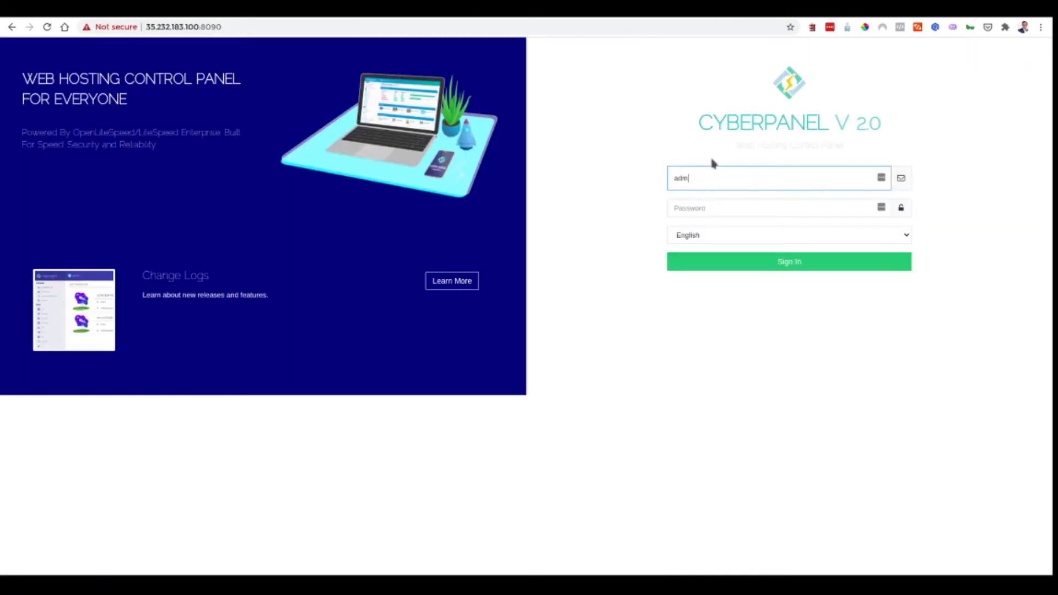
{"action": "type", "text": "in"}
- Paste the password value copied from gedit into the password field and sign in
{"action": "left_click", "coordinate": [699, 208]}
{"action": "key", "text": "ctrl+v"}
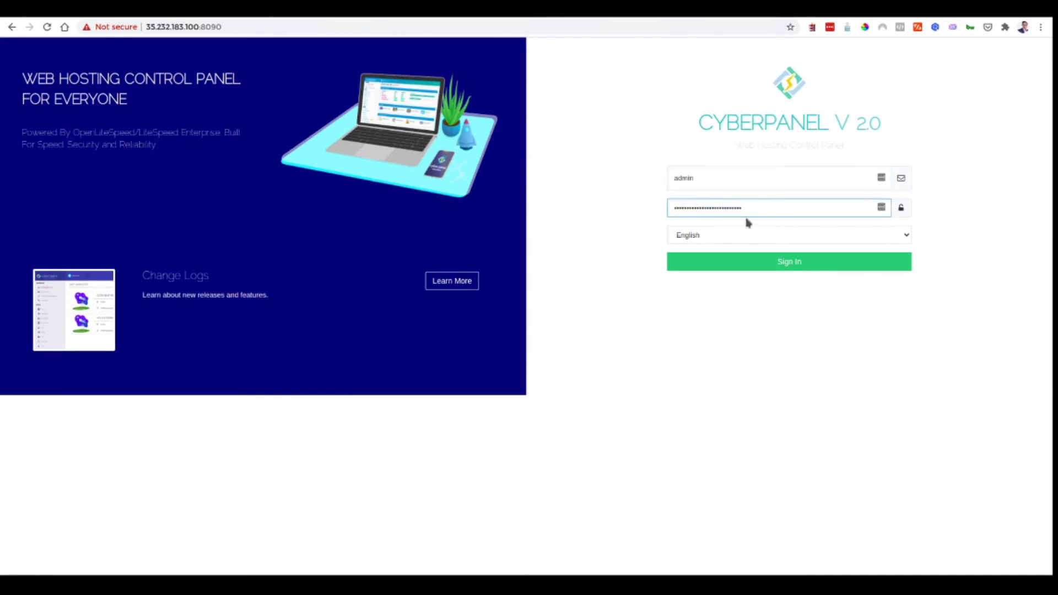
{"action": "key", "text": "ctrl+z"}
{"action": "mouse_move", "coordinate": [645, 555]}
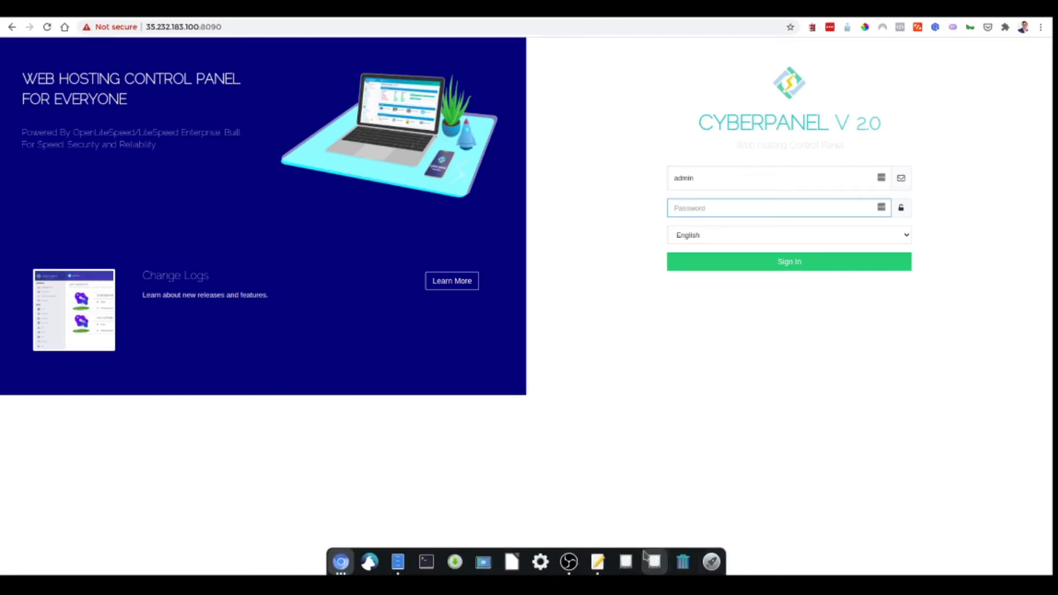
{"action": "left_click", "coordinate": [598, 561]}
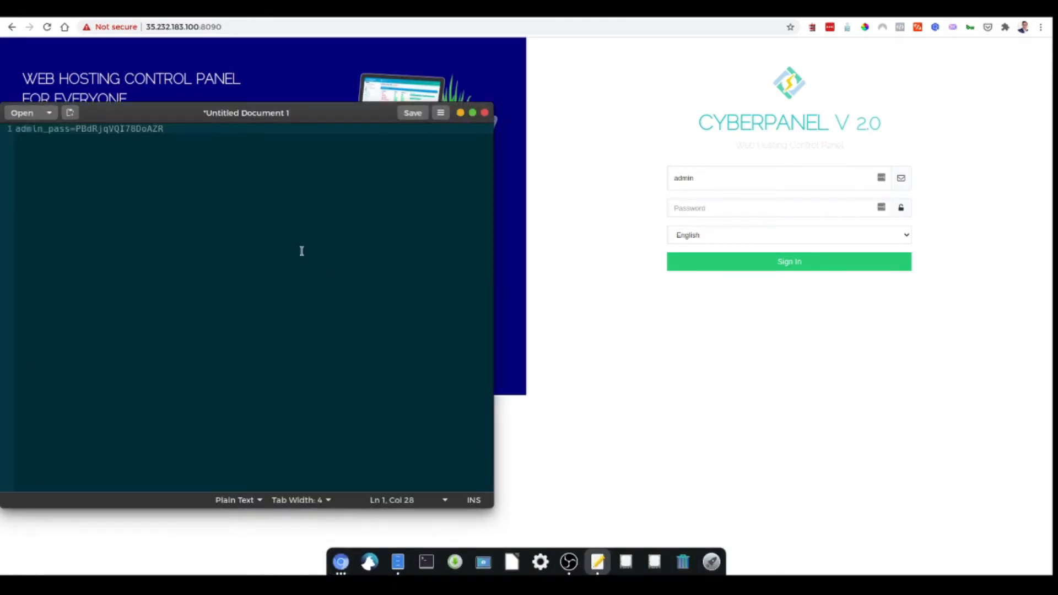
{"action": "double_click", "coordinate": [77, 130]}
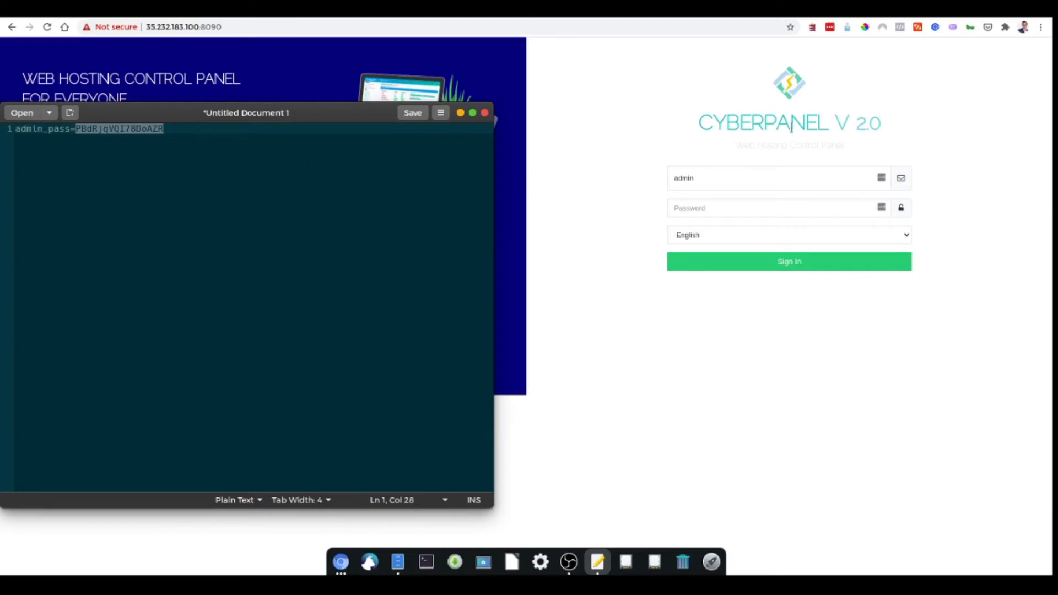
{"action": "left_click", "coordinate": [718, 209]}
{"action": "key", "text": "ctrl+v"}
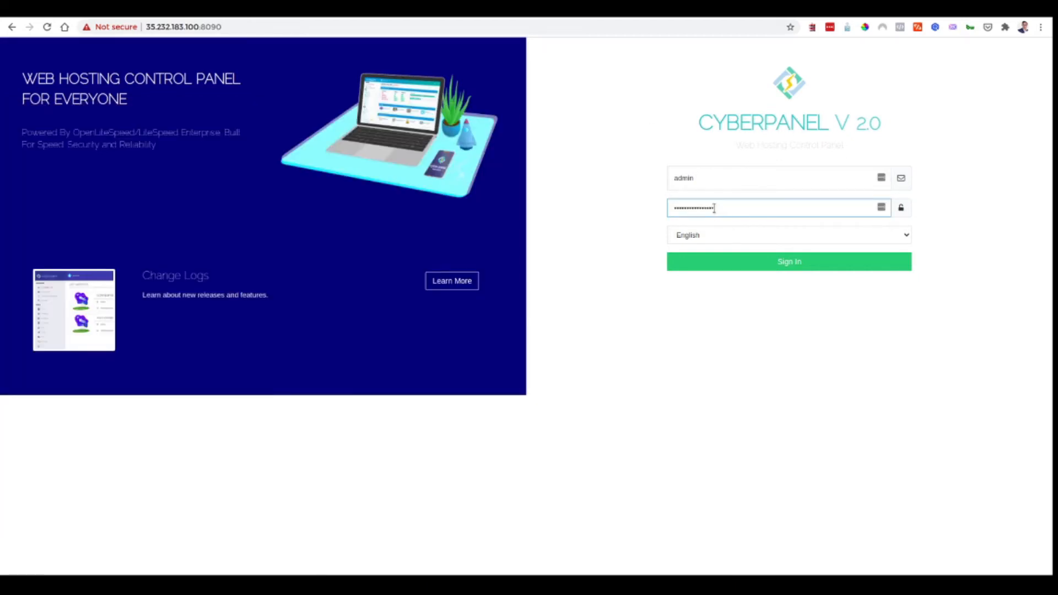
{"action": "left_click", "coordinate": [768, 266]}
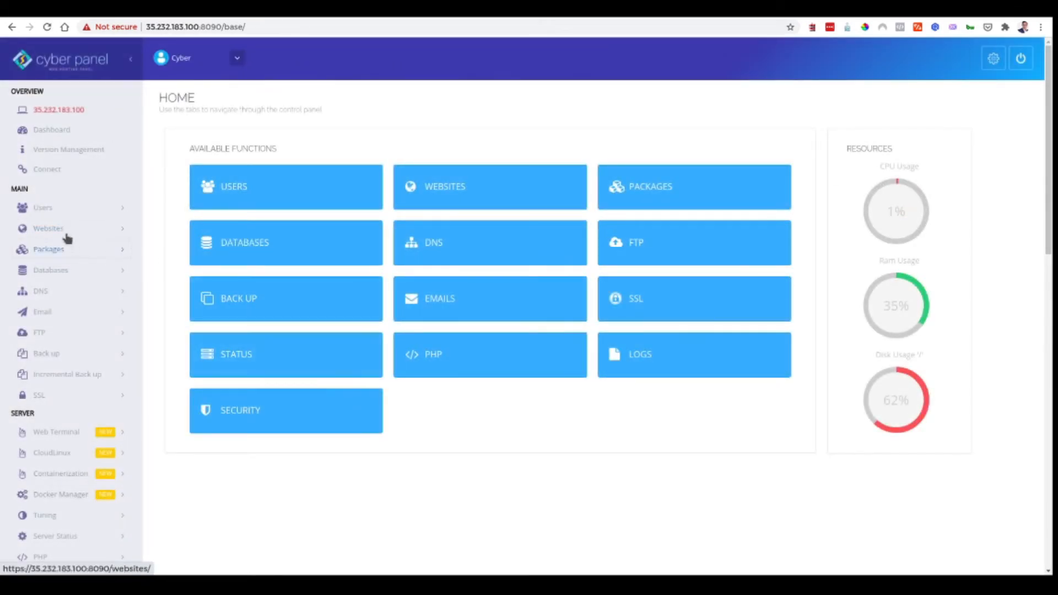
- Start a website with Default package, admin owner, domain demo.vishalmehra.com and the owner's e-mail
{"action": "left_click", "coordinate": [61, 231]}
{"action": "left_click", "coordinate": [64, 255]}
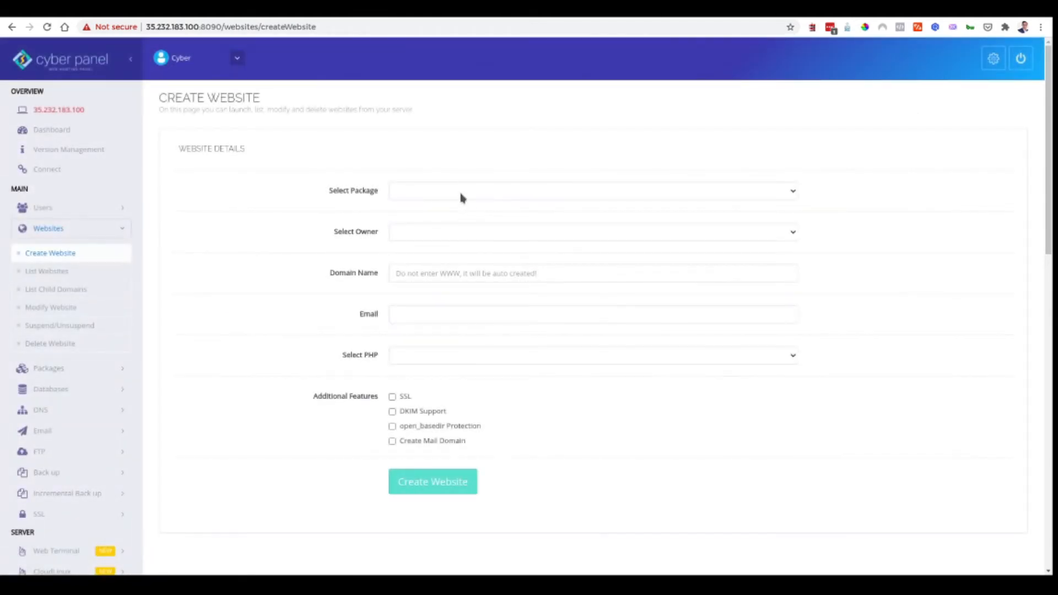
{"action": "left_click", "coordinate": [461, 194]}
{"action": "left_click", "coordinate": [464, 229]}
{"action": "left_click", "coordinate": [464, 230]}
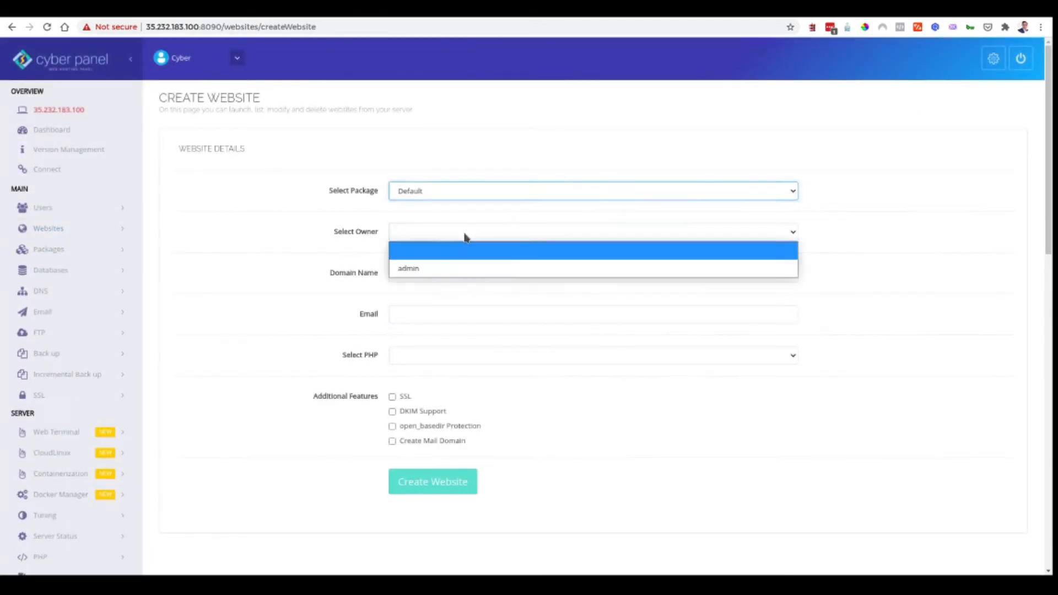
{"action": "left_click", "coordinate": [456, 269]}
{"action": "left_click", "coordinate": [726, 270]}
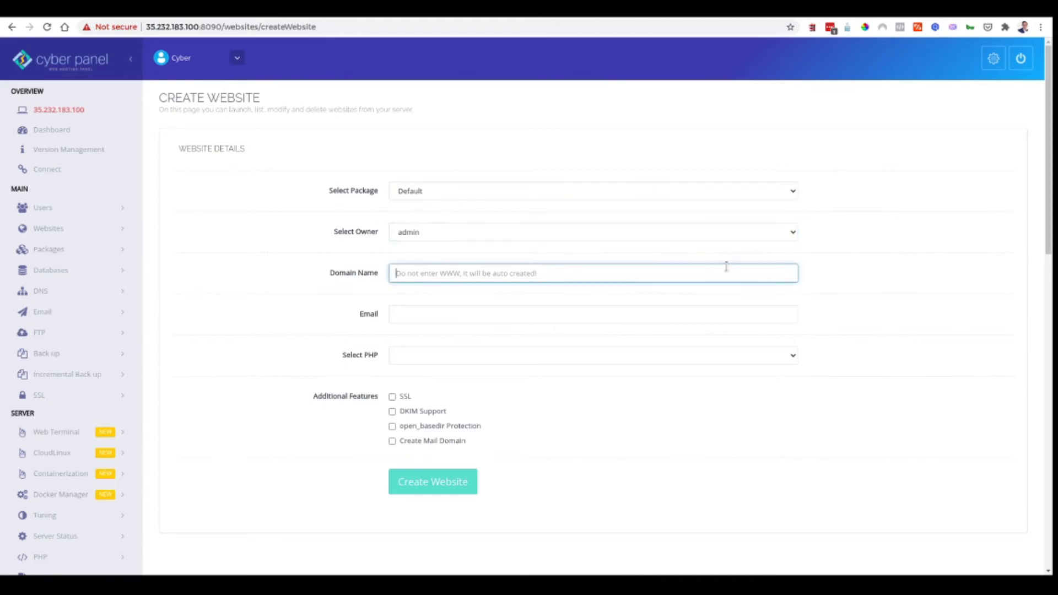
{"action": "type", "text": "demo."}
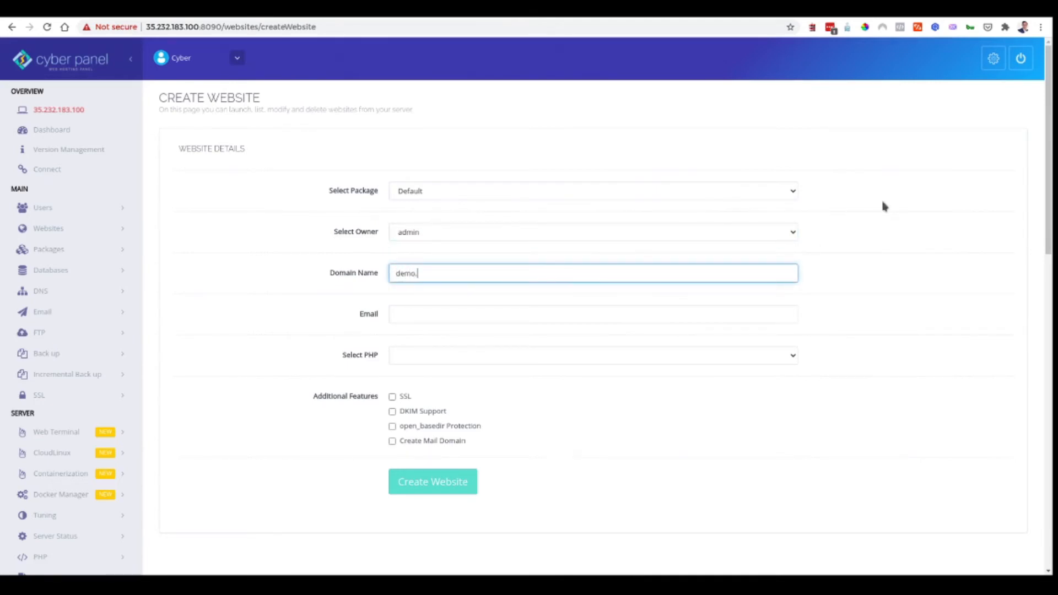
{"action": "type", "text": "vishalmehra.com"}
{"action": "key", "text": "Tab"}
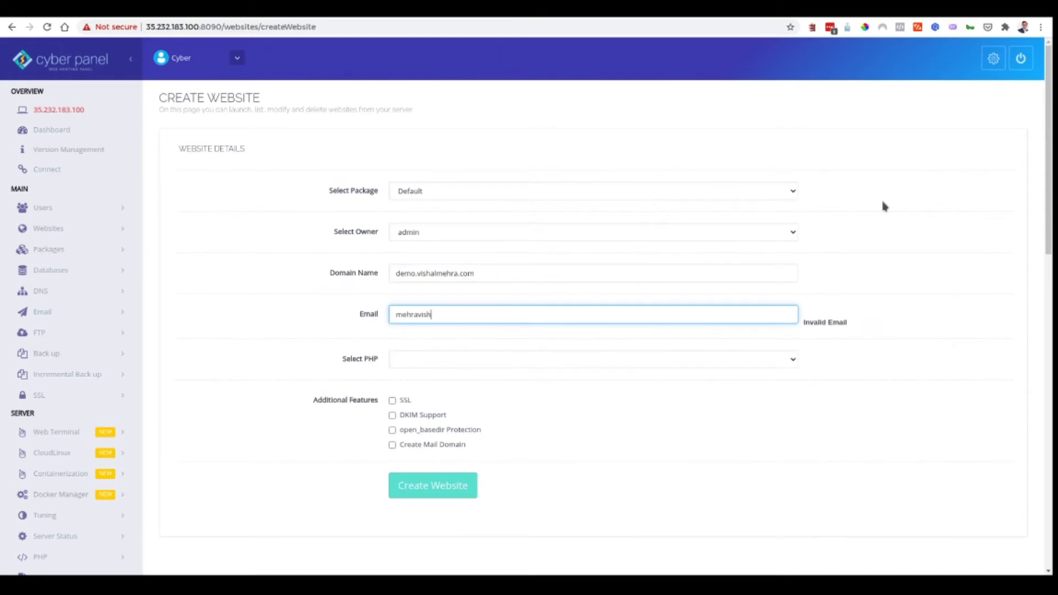
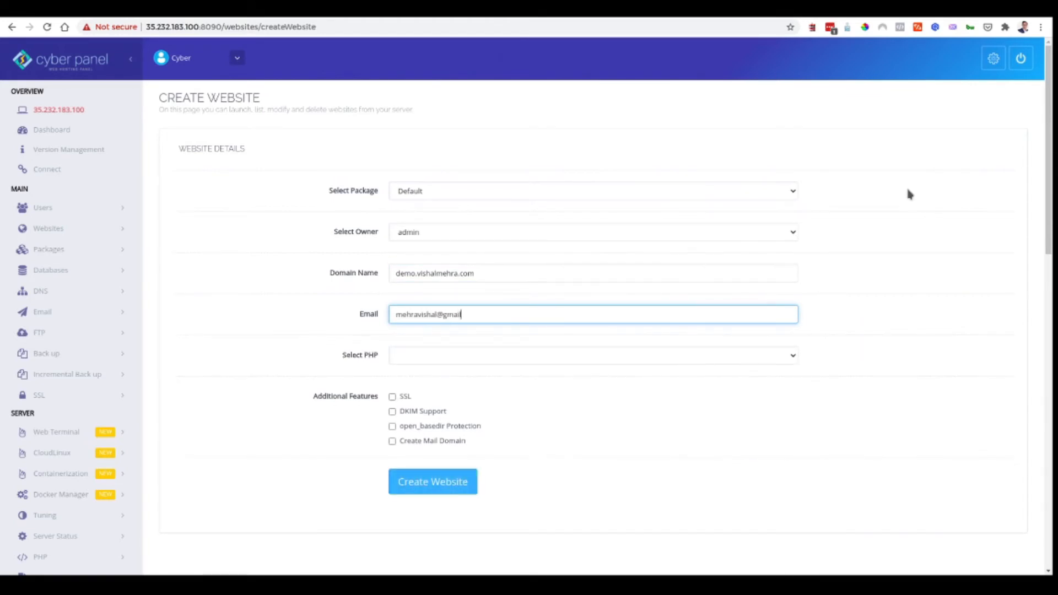
- Choose PHP 7.4, enable SSL, DKIM and open_basedir, and create the website
{"action": "key", "text": "Tab"}
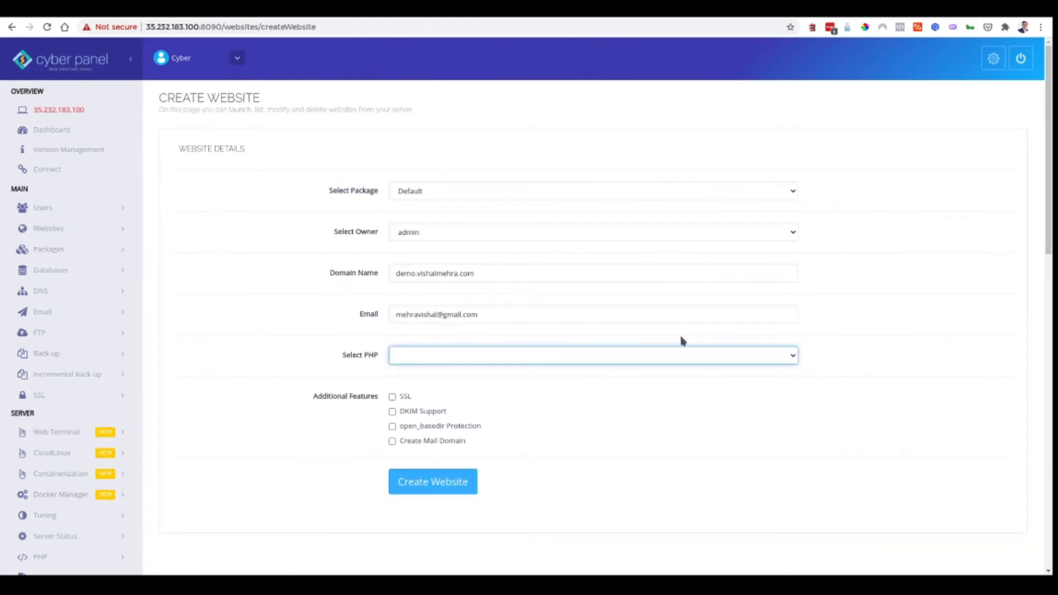
{"action": "left_click", "coordinate": [679, 360]}
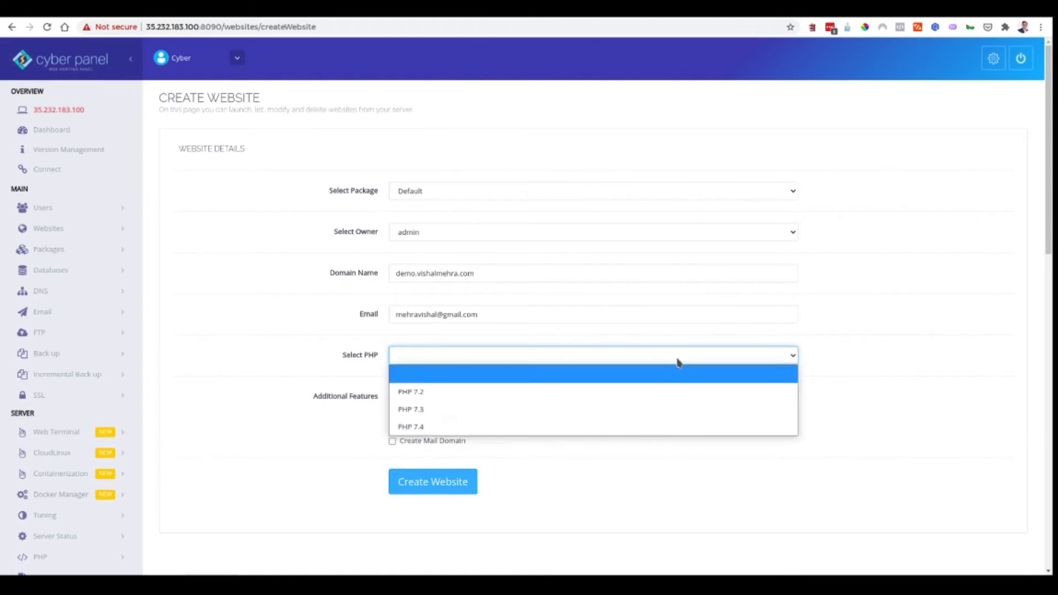
{"action": "left_click", "coordinate": [545, 426]}
{"action": "left_click", "coordinate": [393, 397]}
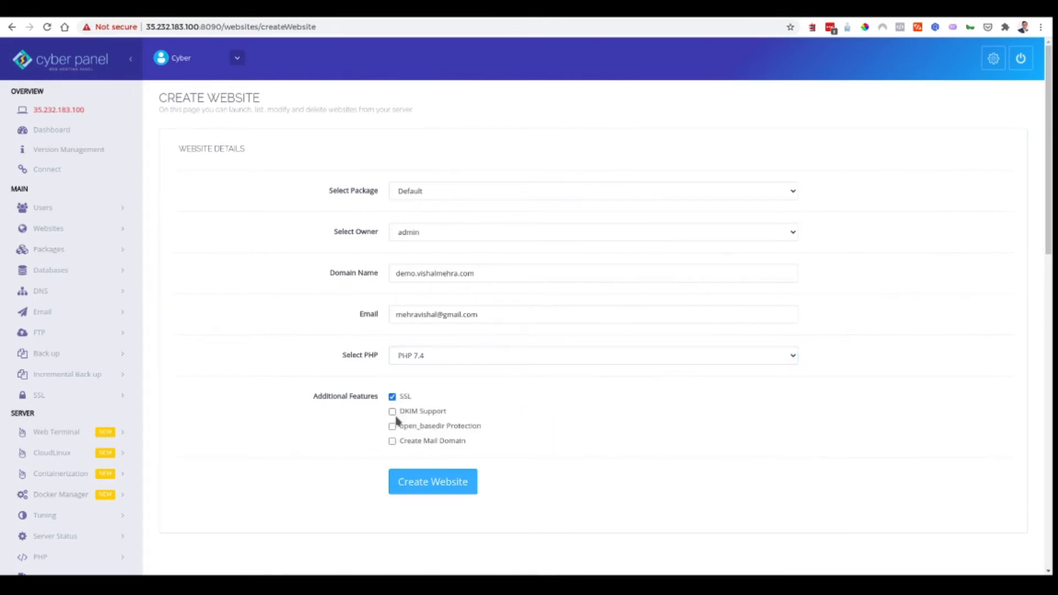
{"action": "left_click", "coordinate": [394, 413]}
{"action": "left_click", "coordinate": [393, 427]}
{"action": "left_click", "coordinate": [431, 487]}
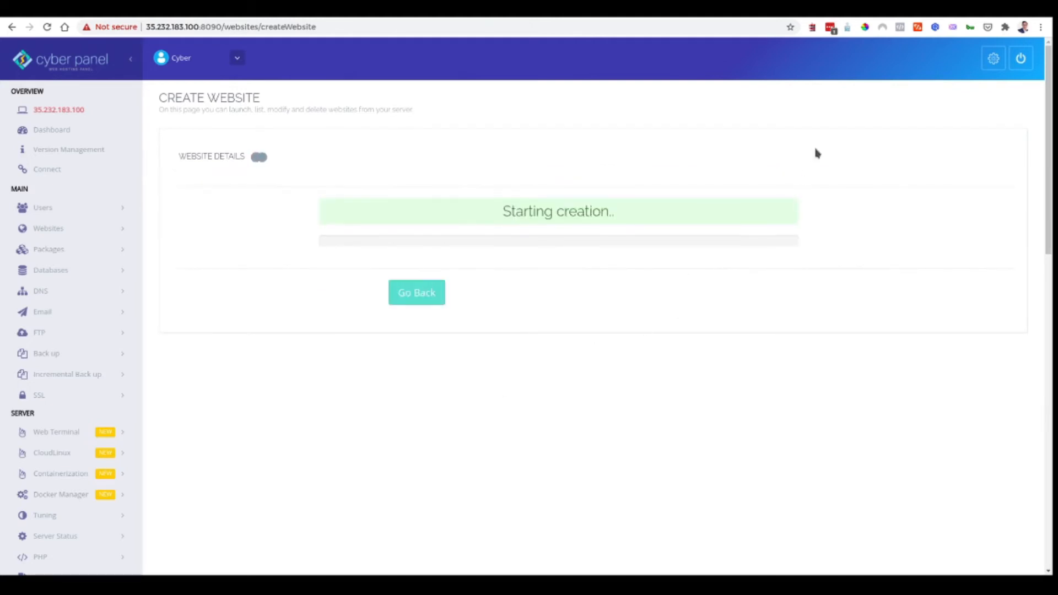
{"action": "left_click", "coordinate": [972, 9]}
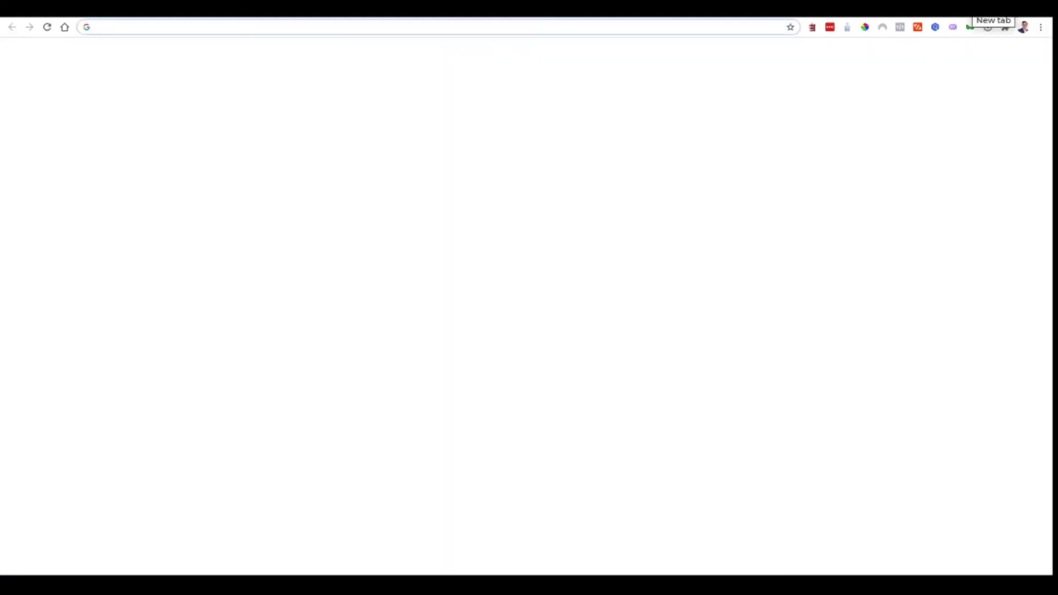
- Open Namecheap's Advanced DNS settings for vishalmehra.com, then check the server IP in GCP
{"action": "type", "text": "namecheap.co"}
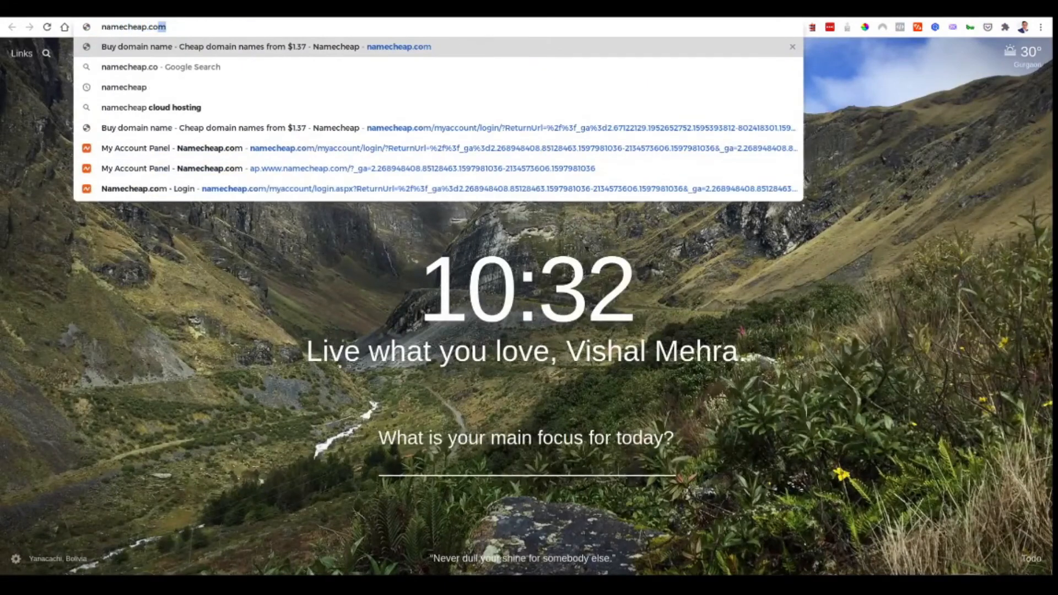
{"action": "type", "text": "m"}
{"action": "key", "text": "Return"}
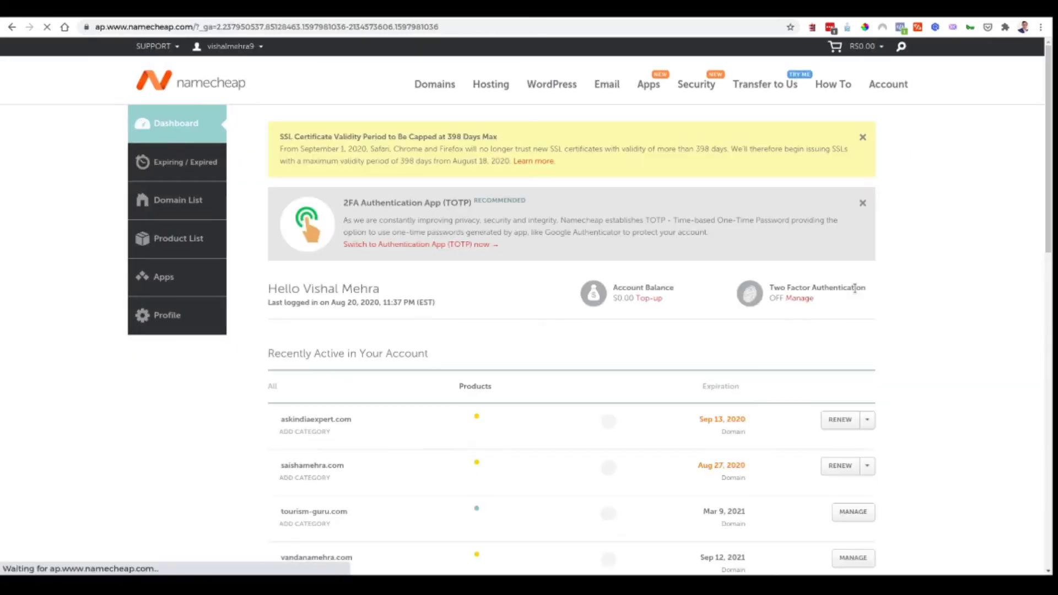
{"action": "scroll", "coordinate": [791, 361], "scroll_direction": "down", "scroll_amount": 4}
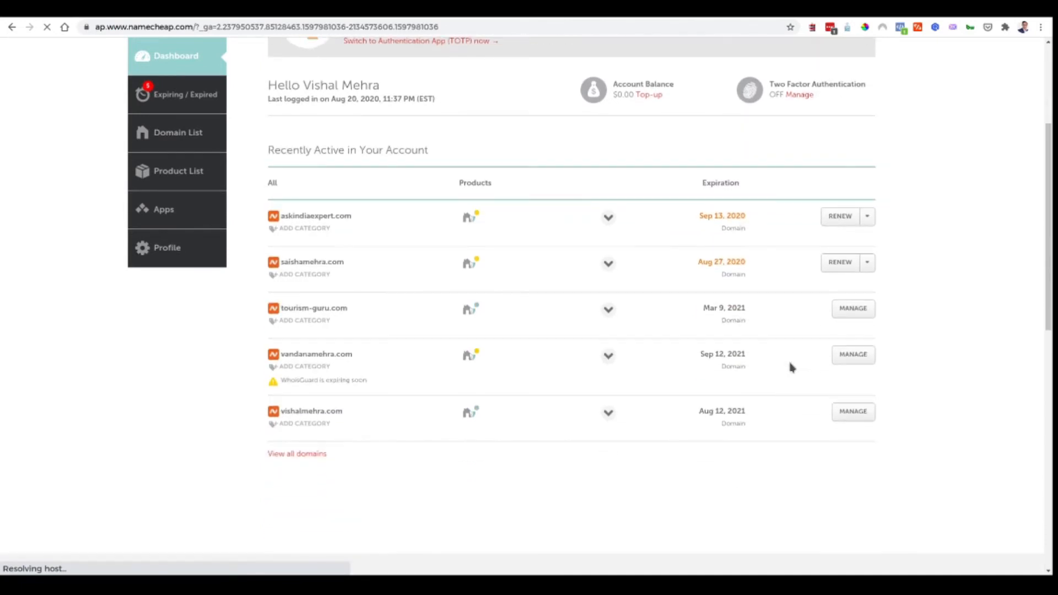
{"action": "left_click", "coordinate": [854, 412]}
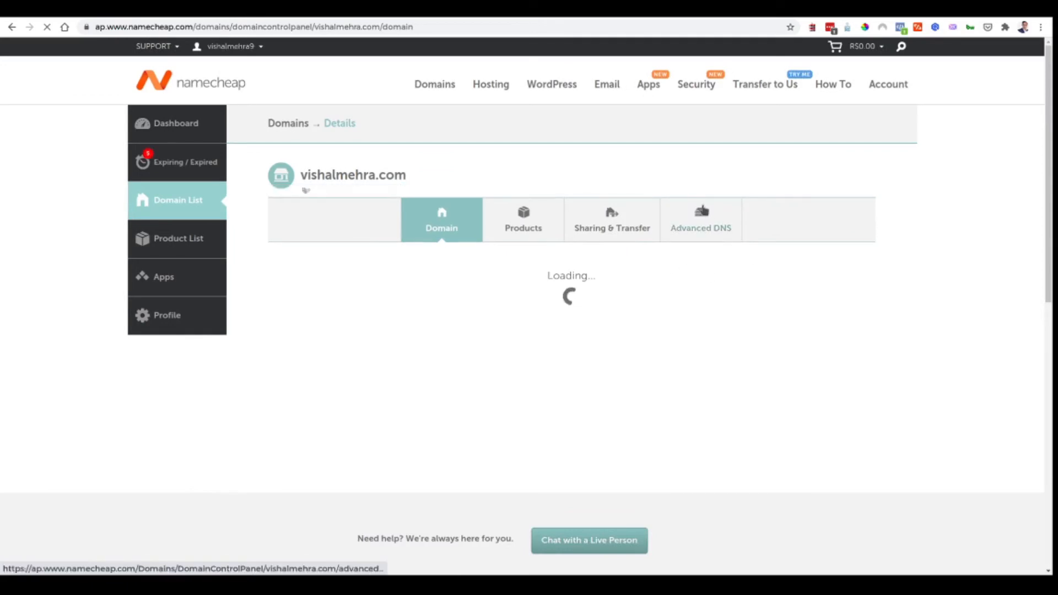
{"action": "left_click", "coordinate": [702, 211]}
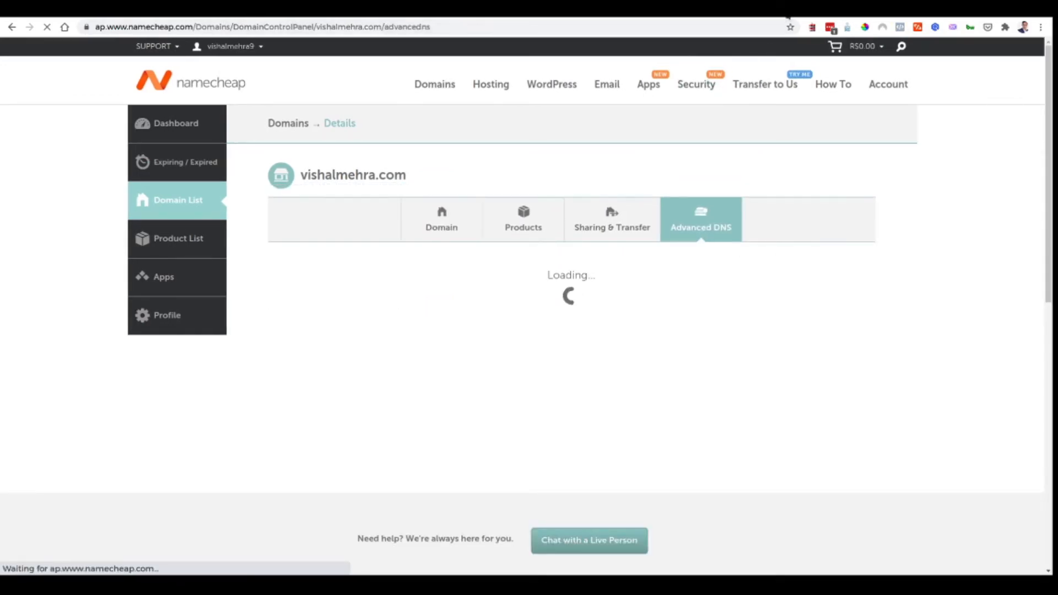
{"action": "left_click", "coordinate": [711, 10]}
{"action": "scroll", "coordinate": [595, 149], "scroll_direction": "up", "scroll_amount": 1}
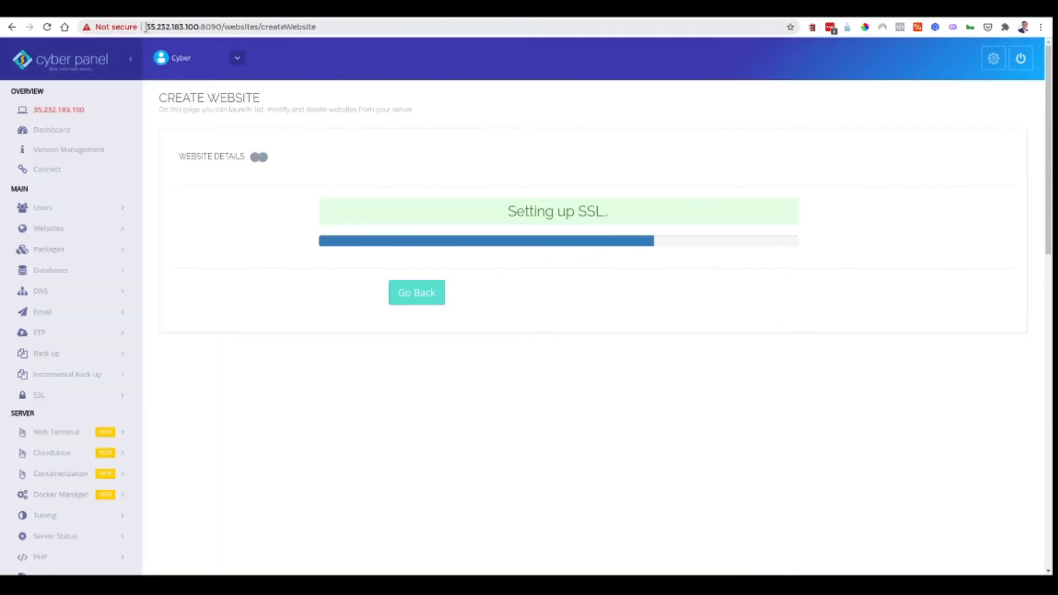
- Copy the server IP and delete the old demo A record pointing to 45.79.124.140
{"action": "left_click_drag", "start_coordinate": [146, 27], "coordinate": [160, 26]}
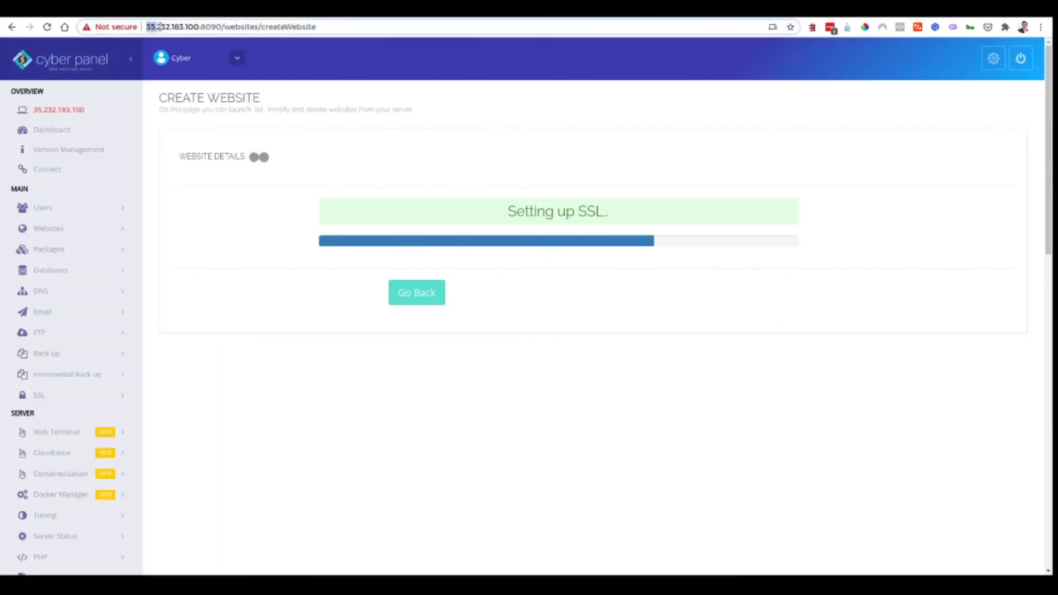
{"action": "left_click", "coordinate": [452, 309]}
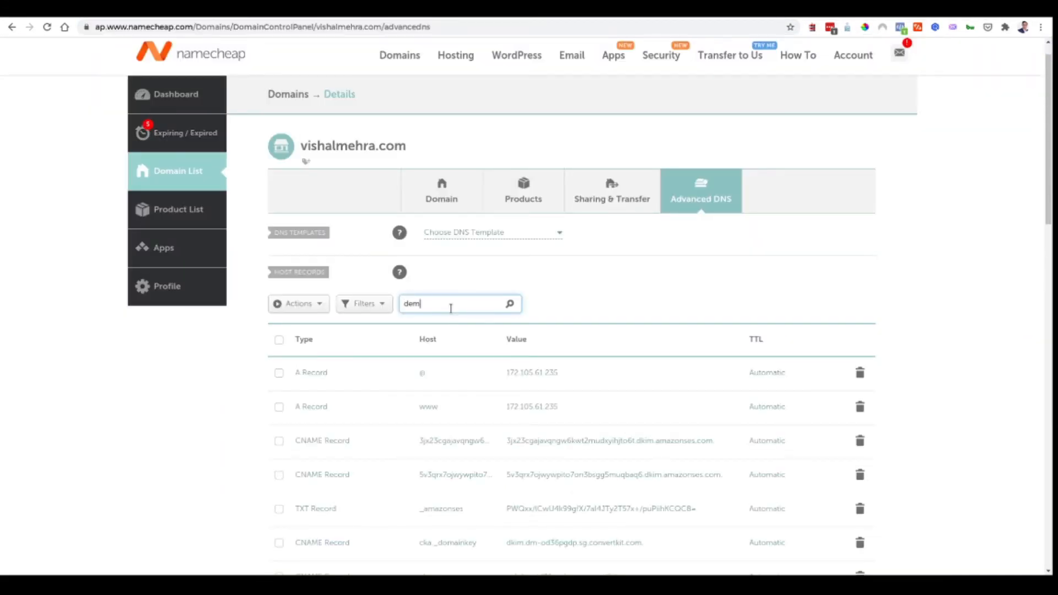
{"action": "scroll", "coordinate": [475, 304], "scroll_direction": "down", "scroll_amount": 3}
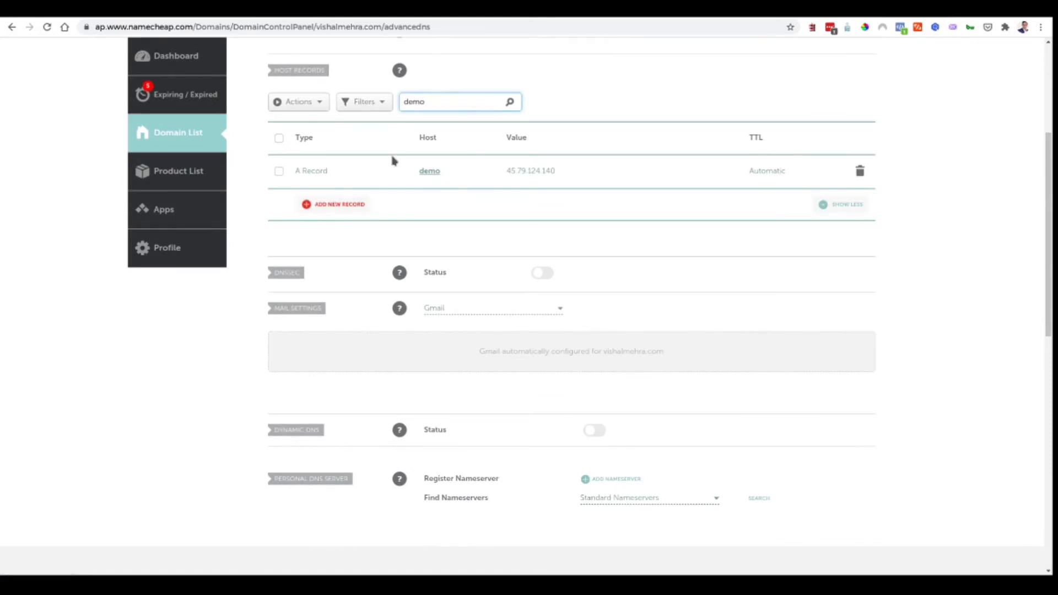
{"action": "left_click", "coordinate": [860, 171]}
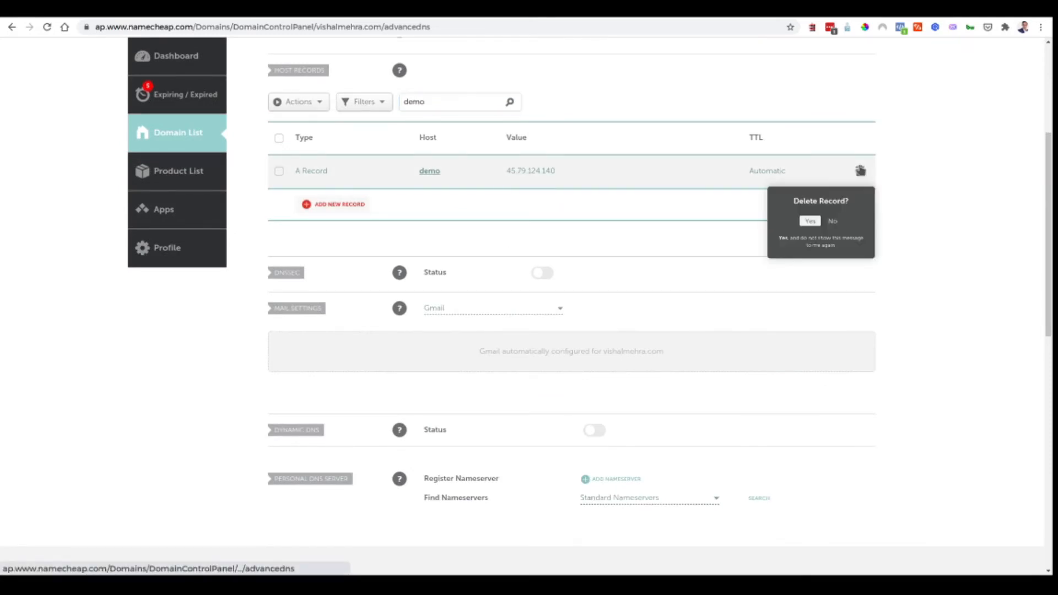
{"action": "left_click", "coordinate": [811, 222]}
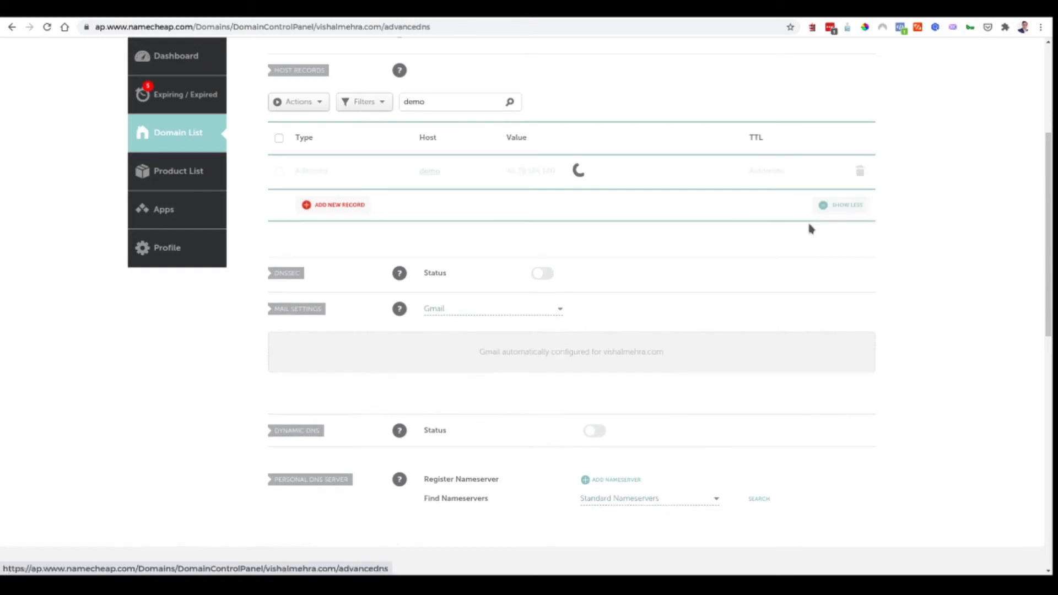
- Add and save an A record with host demo and value 35.232.183.100
{"action": "left_click", "coordinate": [341, 205]}
{"action": "left_click", "coordinate": [344, 199]}
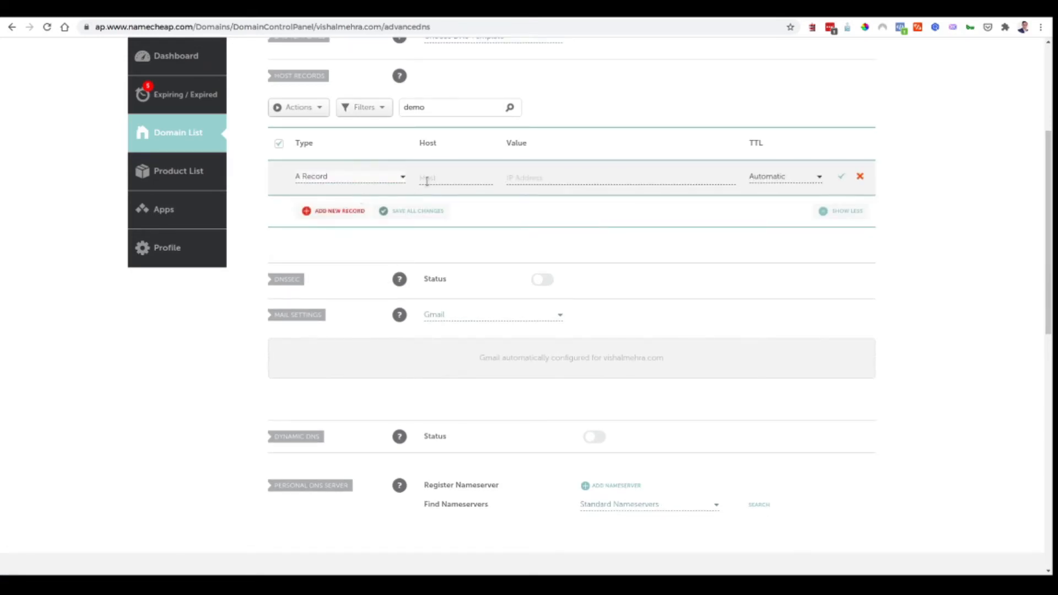
{"action": "left_click", "coordinate": [455, 180]}
{"action": "type", "text": "demo"}
{"action": "left_click", "coordinate": [526, 176]}
{"action": "type", "text": "https://35.232.183.100/"}
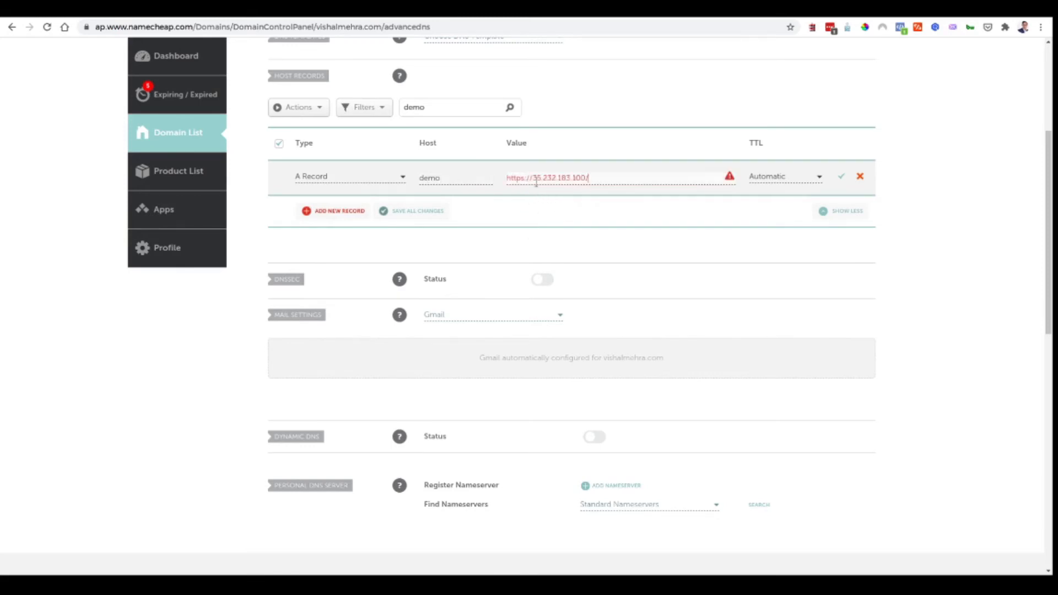
{"action": "left_click_drag", "start_coordinate": [536, 179], "coordinate": [413, 165]}
{"action": "key", "text": "BackSpace"}
{"action": "type", "text": "3"}
{"action": "left_click", "coordinate": [841, 176]}
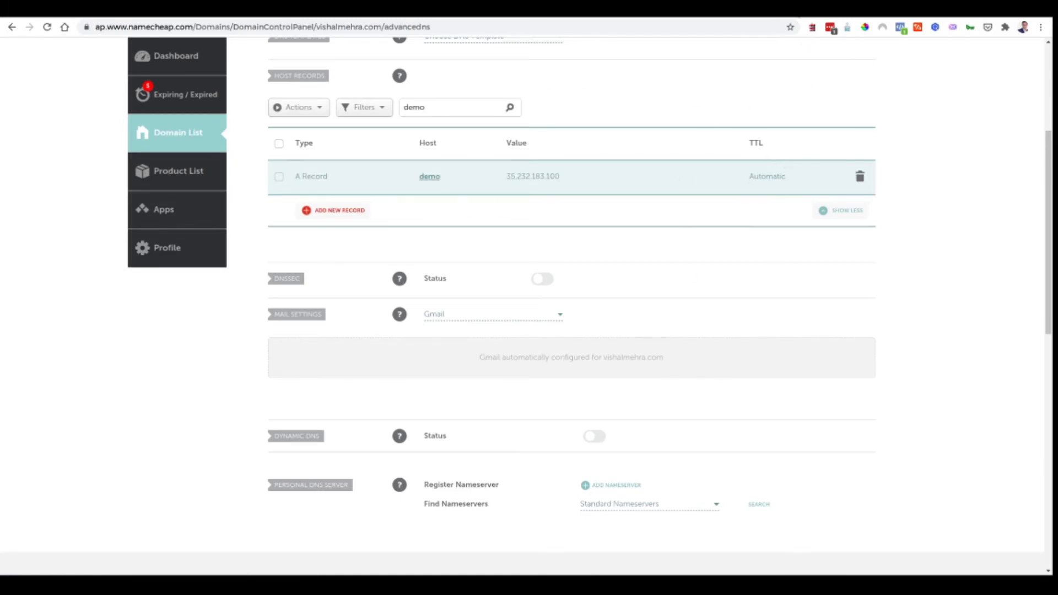
{"action": "key", "text": "ctrl+Tab"}
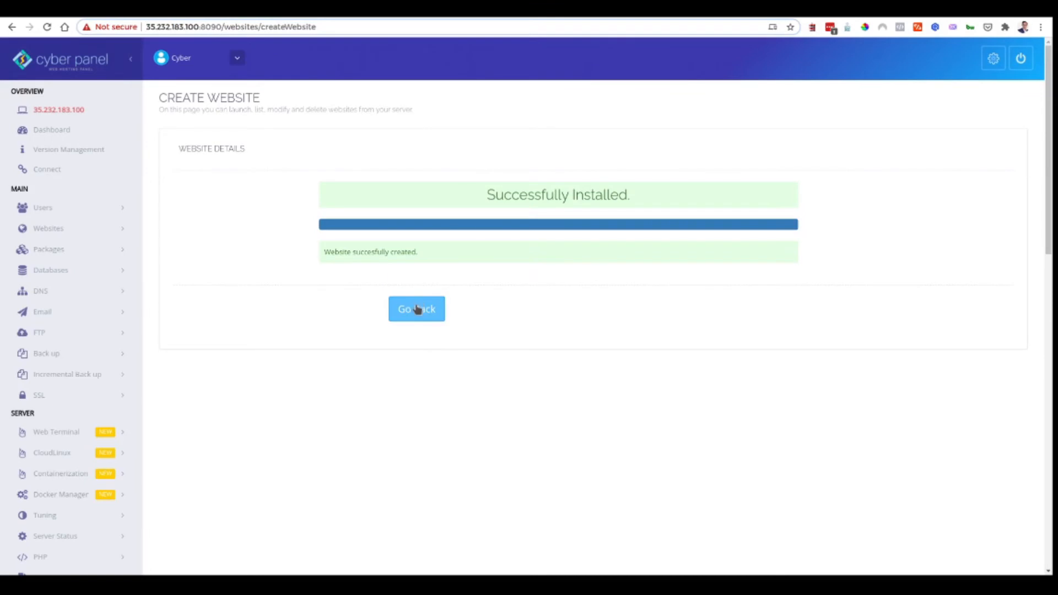
- Open demo.vishalmehra.com from the websites list and launch its WP + LSCache installer
{"action": "left_click", "coordinate": [417, 309]}
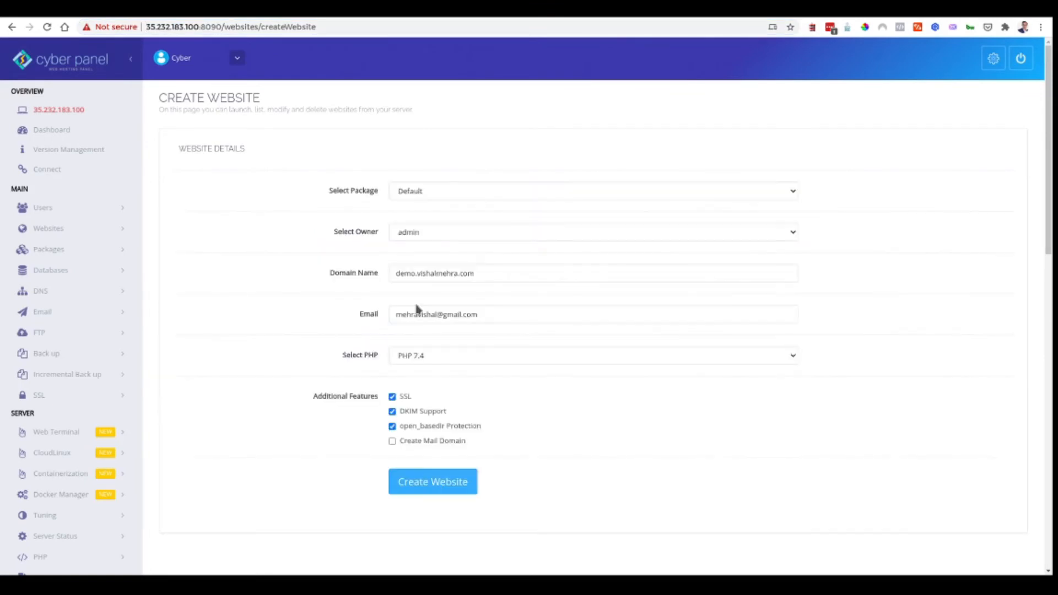
{"action": "left_click", "coordinate": [57, 234]}
{"action": "left_click", "coordinate": [65, 272]}
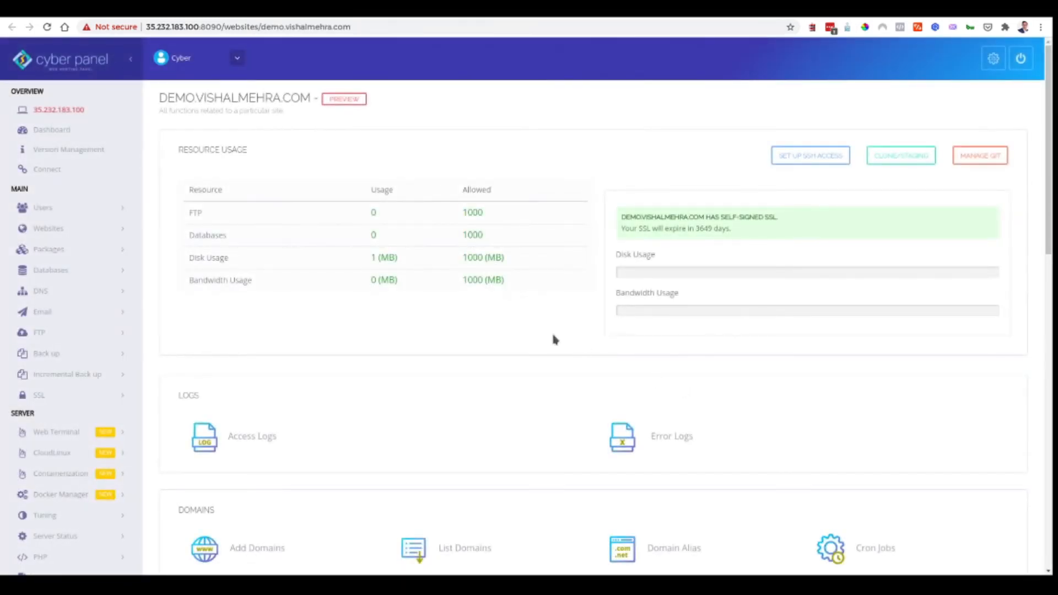
{"action": "scroll", "coordinate": [552, 336], "scroll_direction": "down", "scroll_amount": 12}
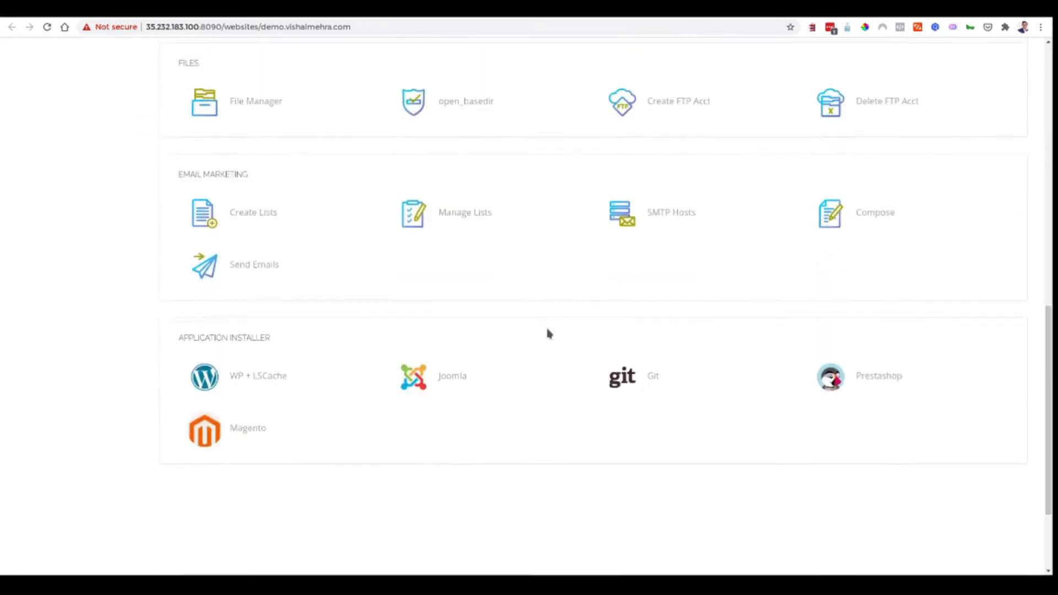
{"action": "left_click", "coordinate": [267, 355]}
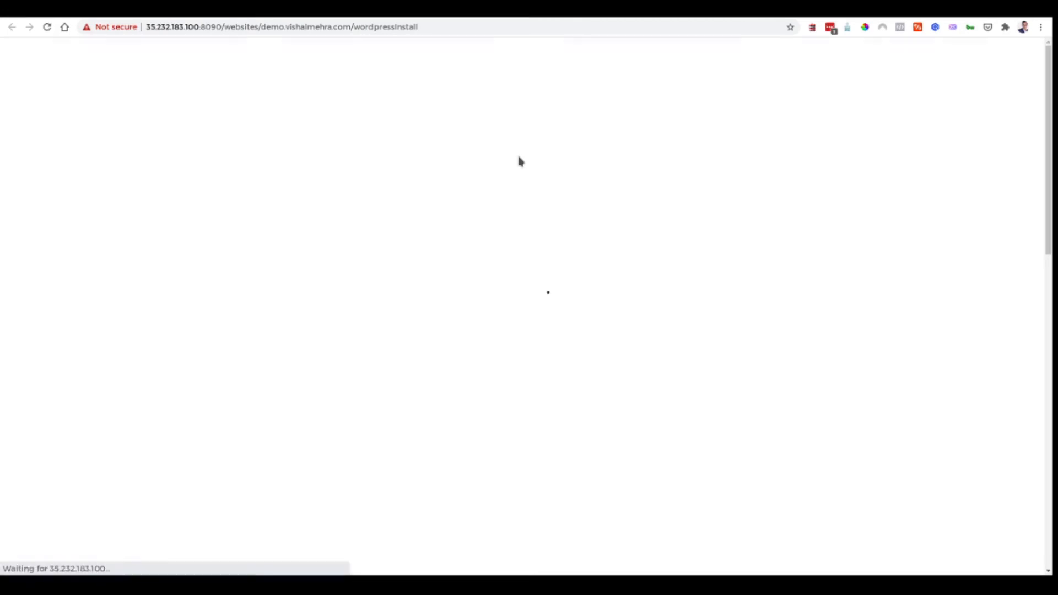
- Install WordPress with blog title Demo Site, login user admin, a password and the admin e-mail
{"action": "left_click", "coordinate": [478, 172]}
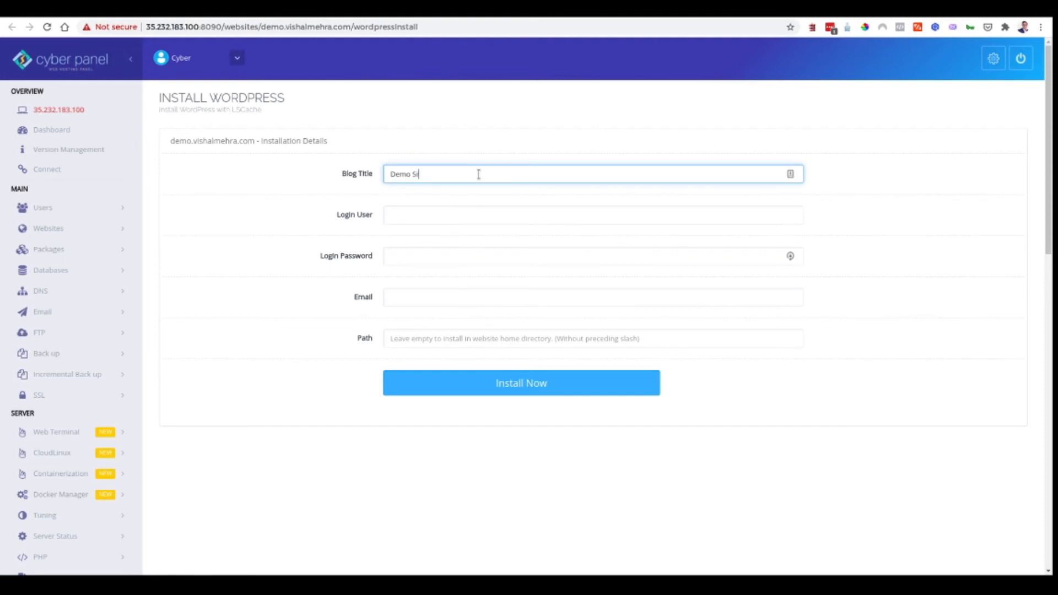
{"action": "key", "text": "Tab"}
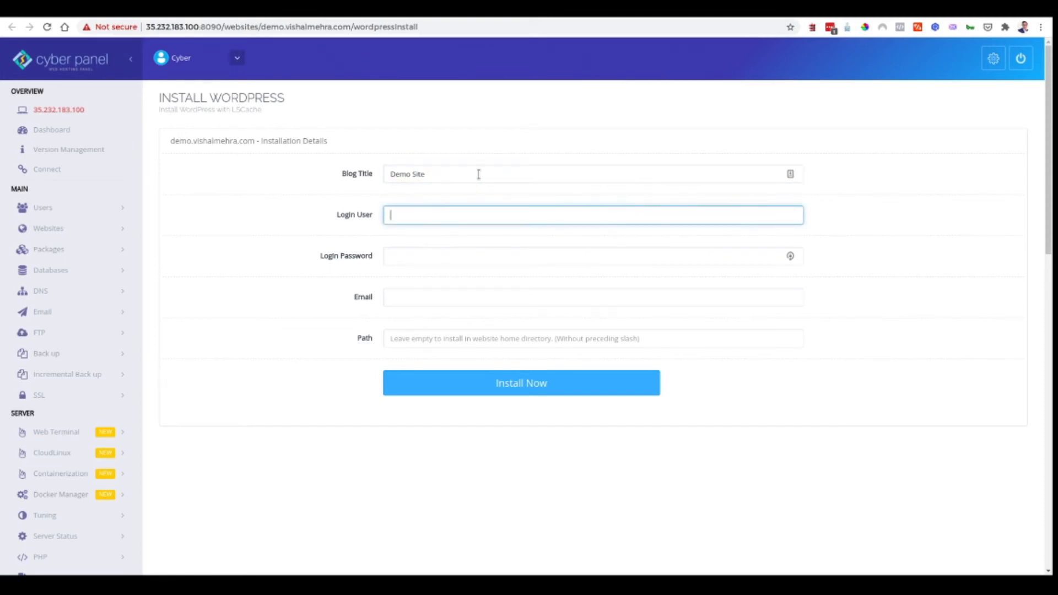
{"action": "type", "text": "admin"}
{"action": "key", "text": "Tab"}
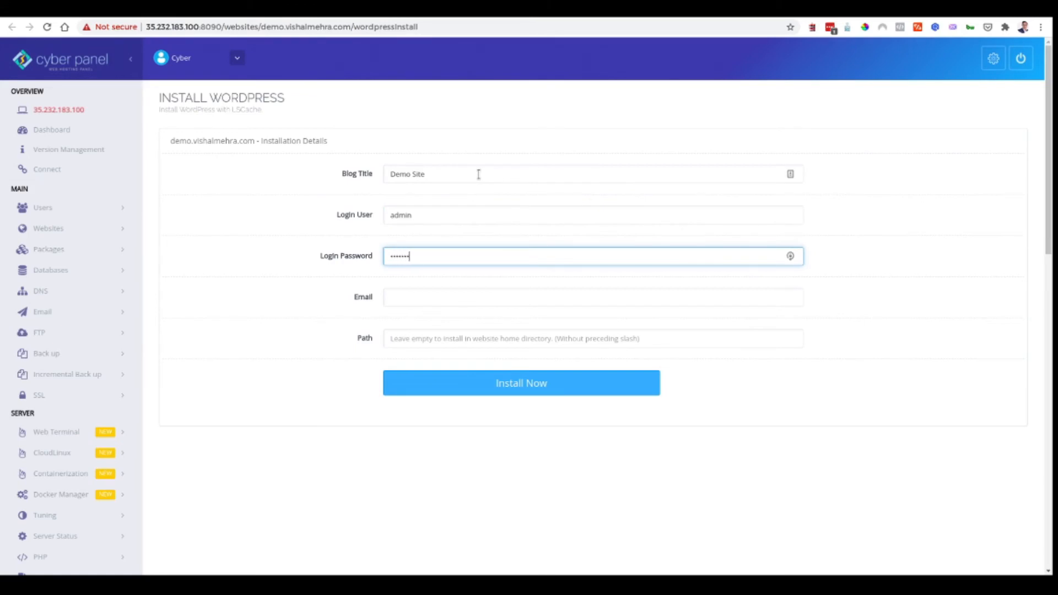
{"action": "key", "text": "Tab"}
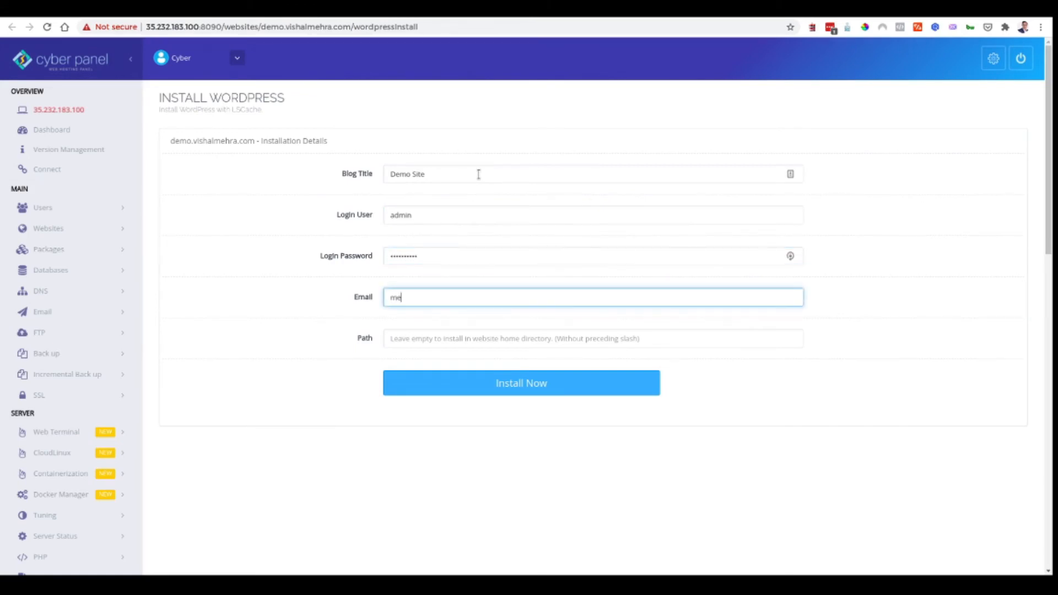
{"action": "left_click", "coordinate": [518, 382]}
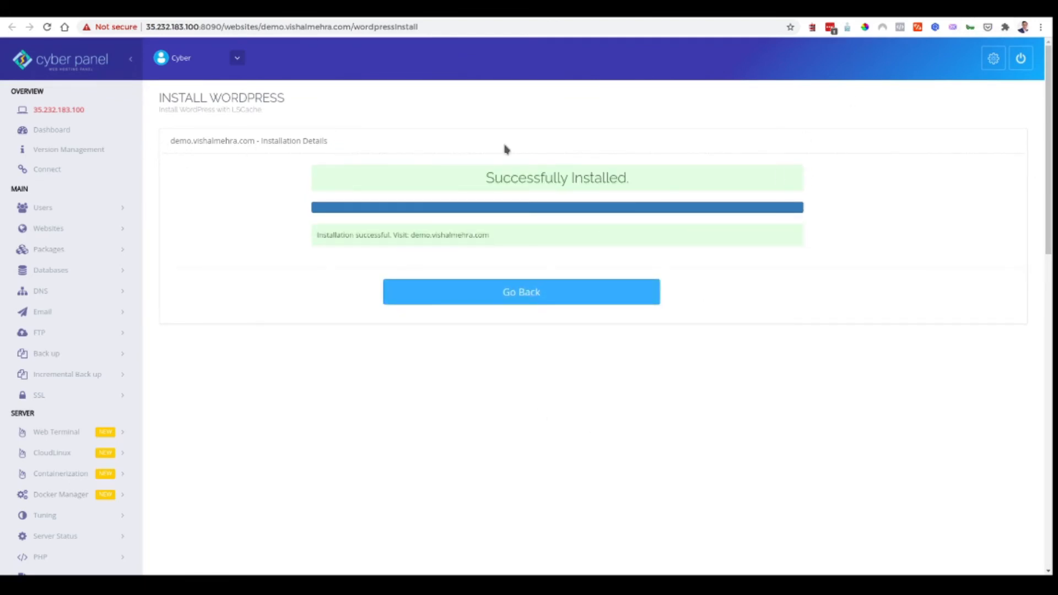
- Close the installer tab and open a fresh browser tab
{"action": "key", "text": "ctrl+w"}
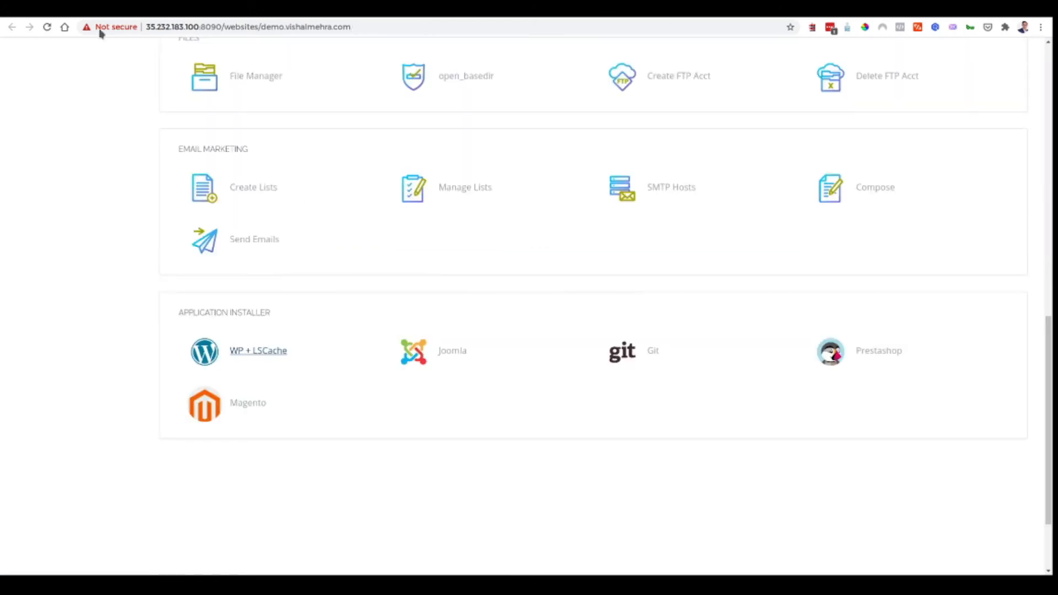
{"action": "left_click", "coordinate": [425, 26]}
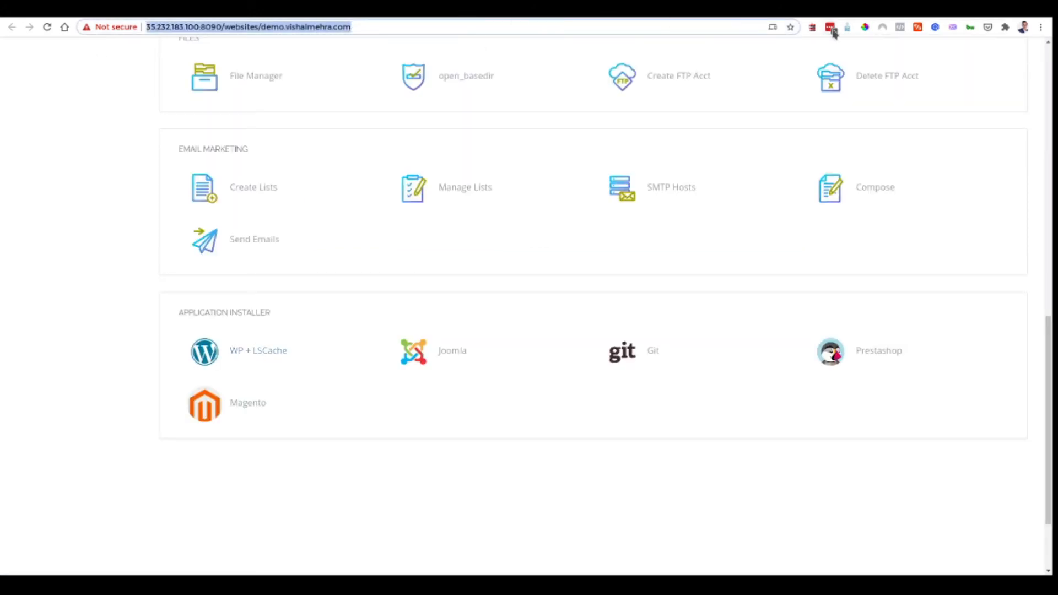
{"action": "key", "text": "ctrl+t"}
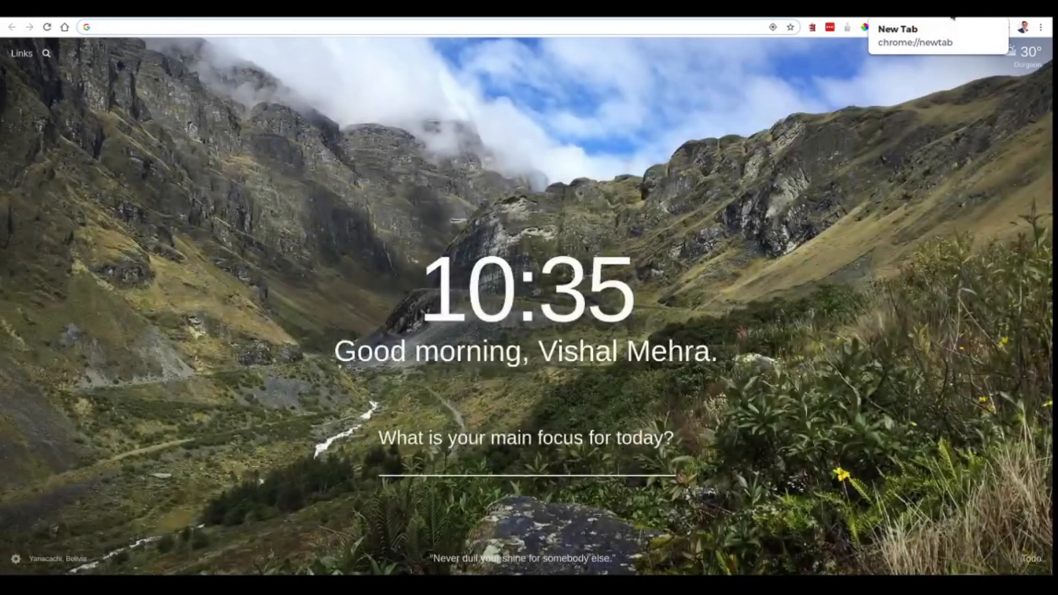
- Load demo.vishalmehra.com, then go to its /wp-admin login page
{"action": "type", "text": "demo.vishalme"}
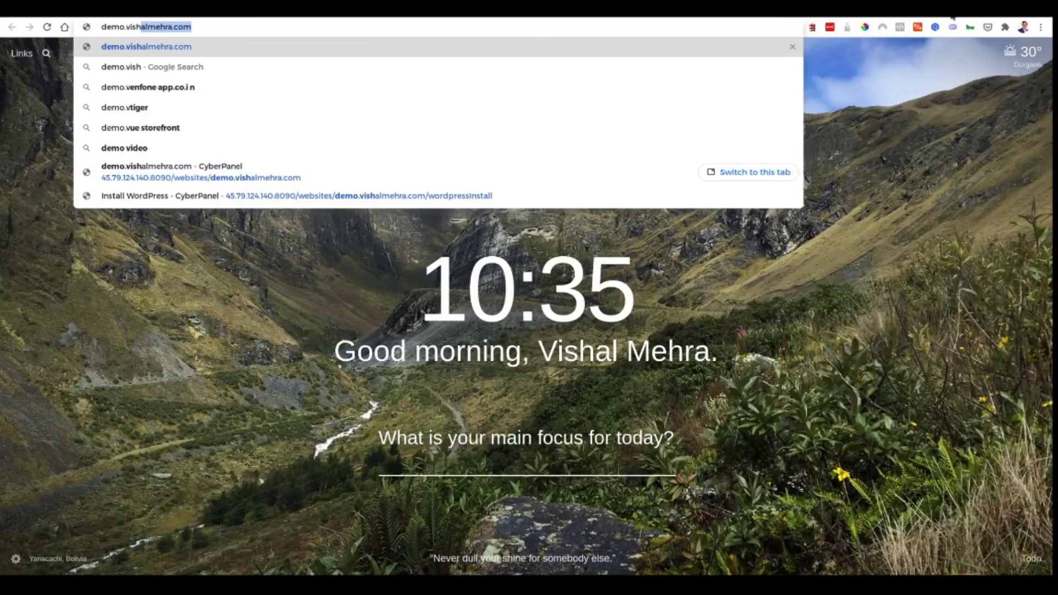
{"action": "type", "text": "hra.com"}
{"action": "key", "text": "Return"}
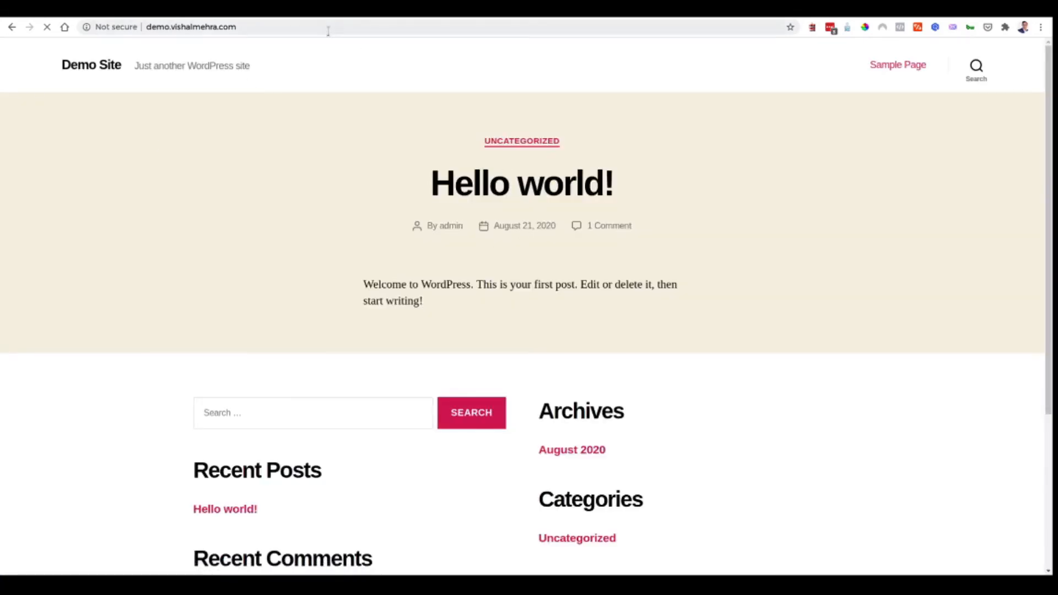
{"action": "left_click", "coordinate": [327, 27]}
{"action": "left_click", "coordinate": [328, 25]}
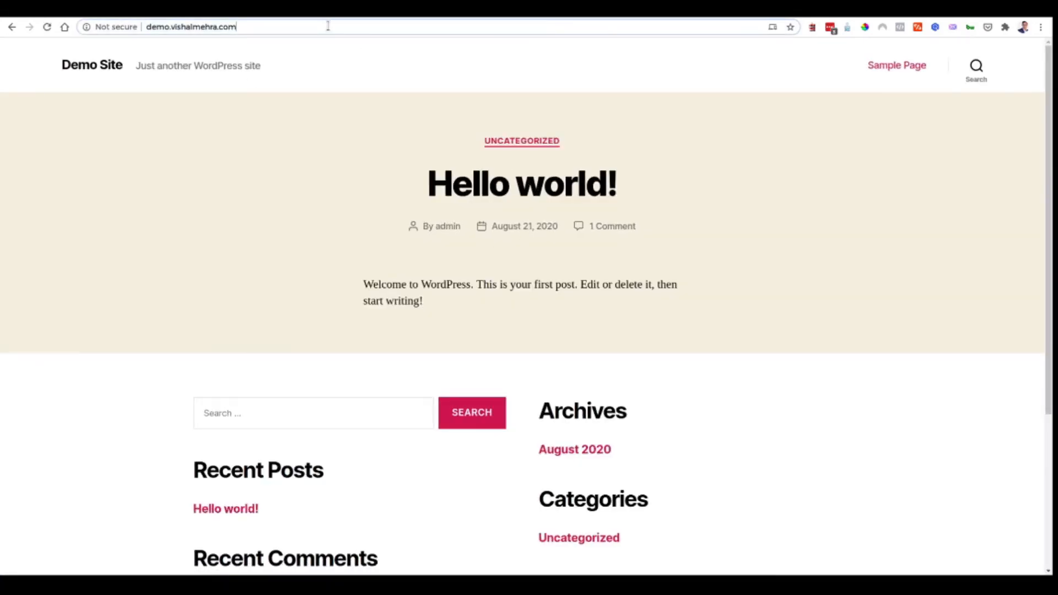
{"action": "type", "text": "/wp-admi"}
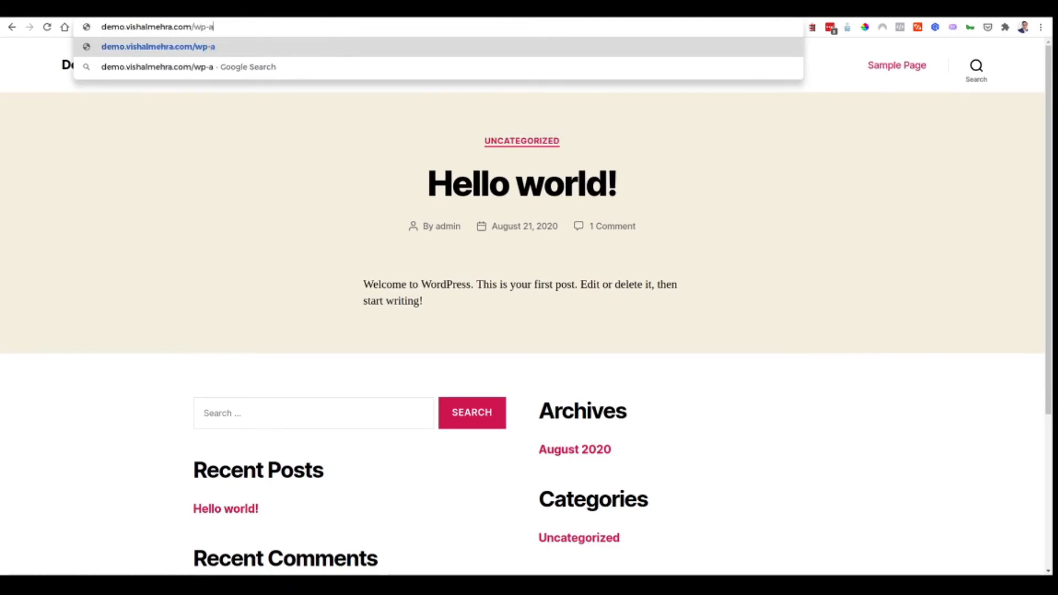
{"action": "type", "text": "n"}
{"action": "key", "text": "Return"}
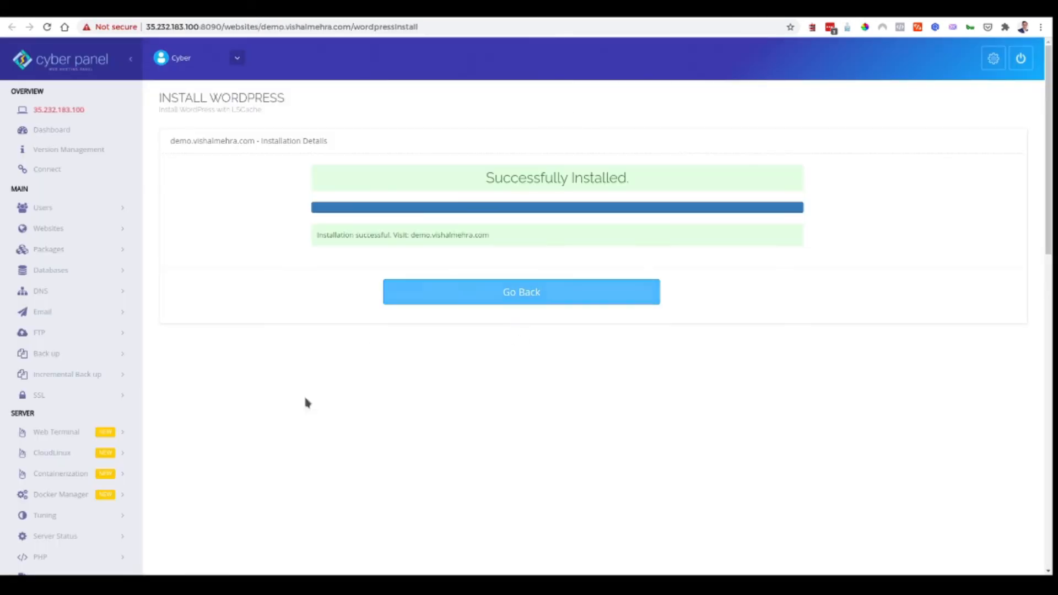
- Under SSL > Manage SSL, select demo.vishalmehra.com and issue its SSL certificate
{"action": "left_click", "coordinate": [73, 397]}
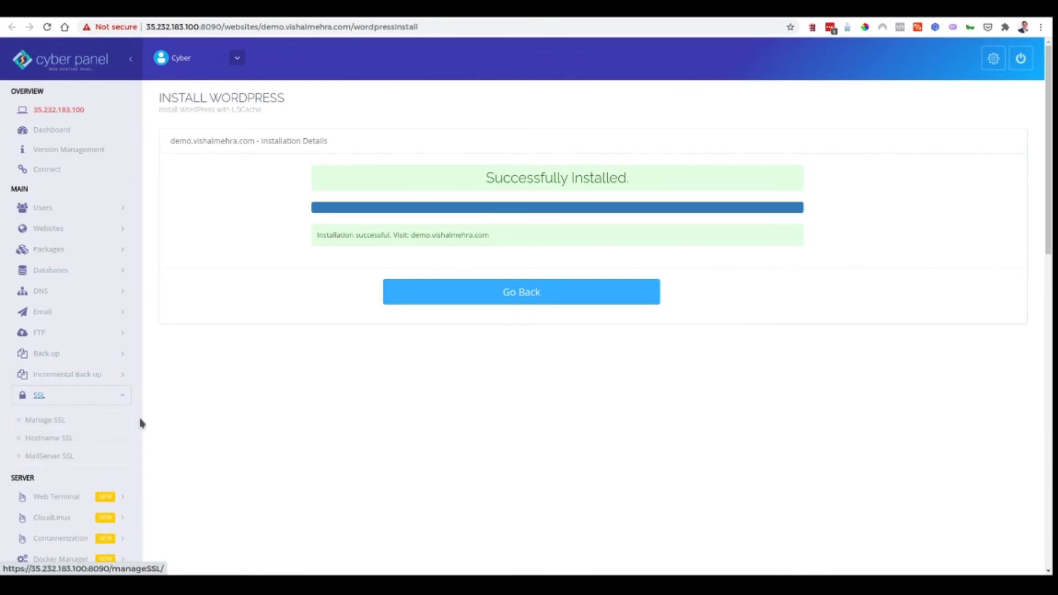
{"action": "left_click", "coordinate": [70, 423]}
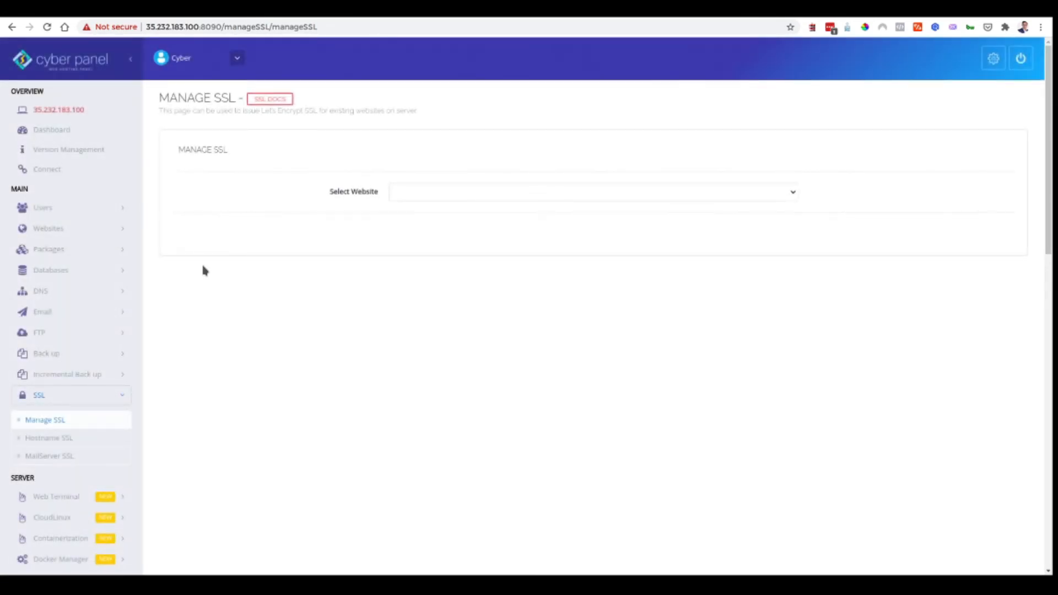
{"action": "left_click", "coordinate": [583, 197]}
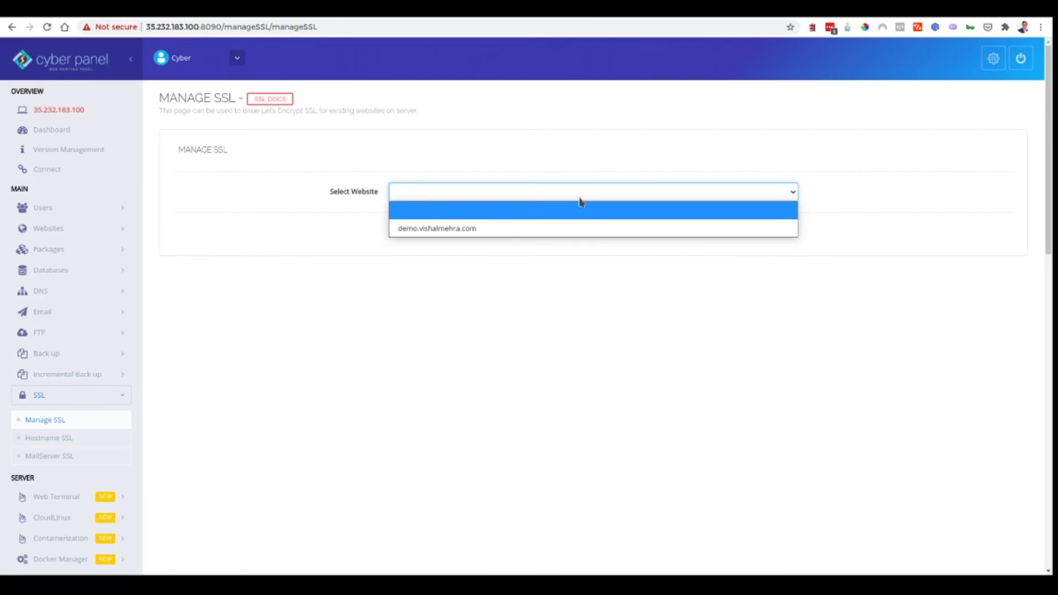
{"action": "left_click", "coordinate": [573, 225]}
{"action": "left_click", "coordinate": [416, 244]}
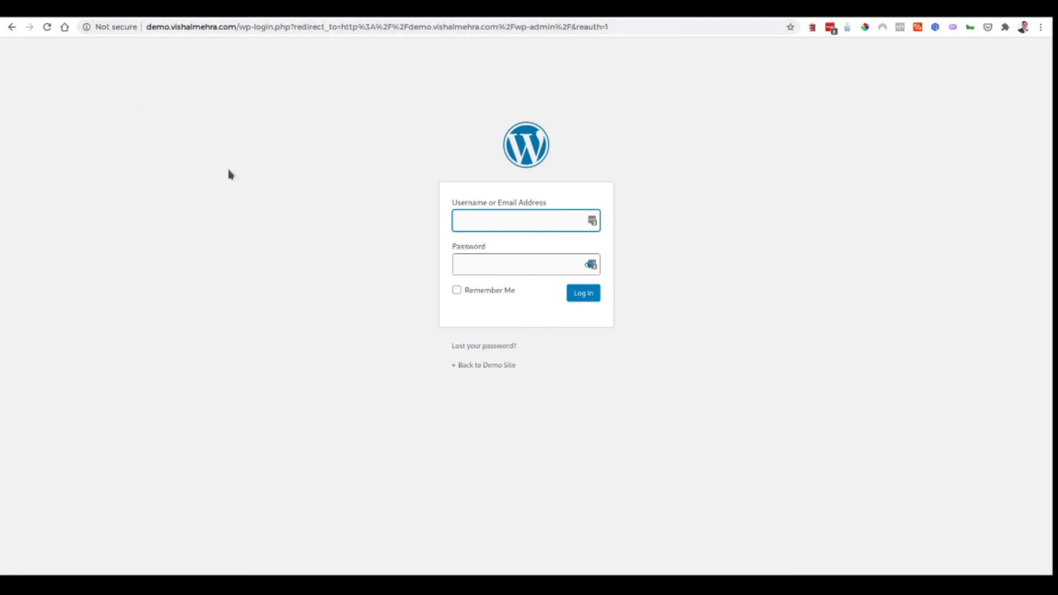
{"action": "left_click", "coordinate": [48, 27]}
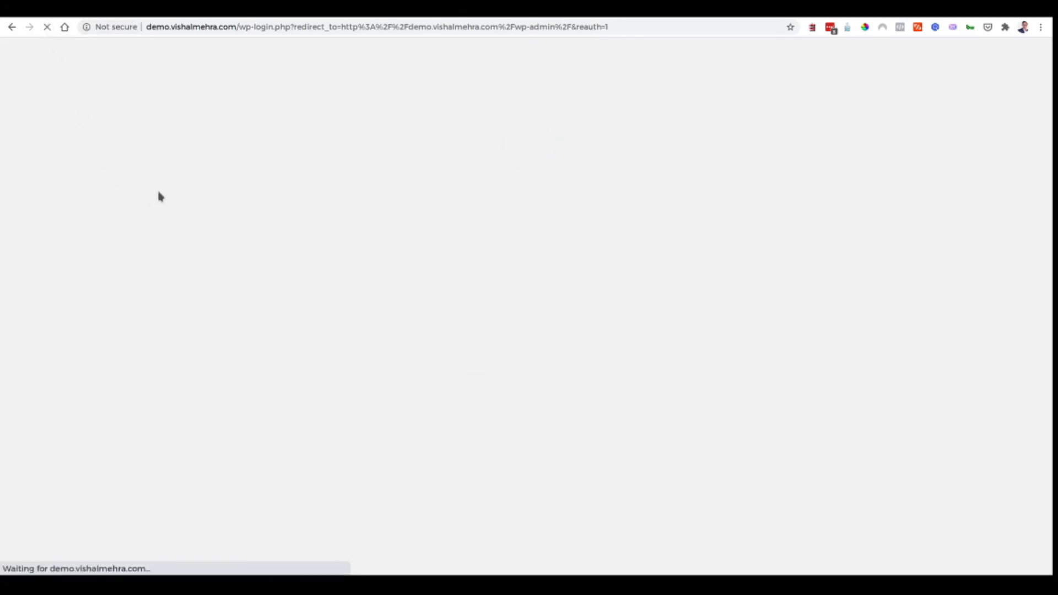
{"action": "left_click", "coordinate": [153, 28]}
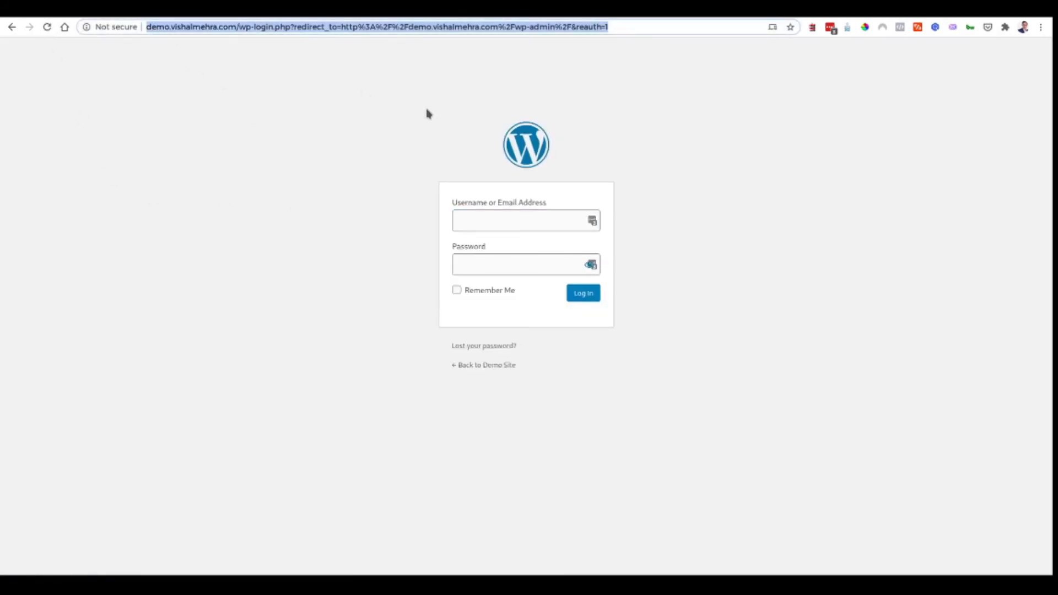
{"action": "type", "text": "https:"}
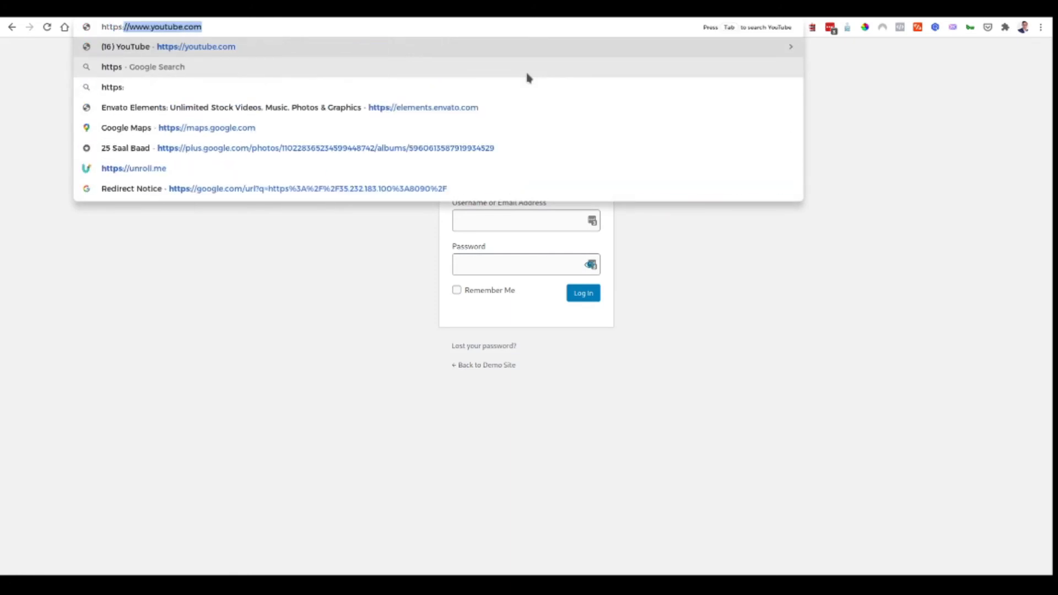
{"action": "type", "text": "//demp.v"}
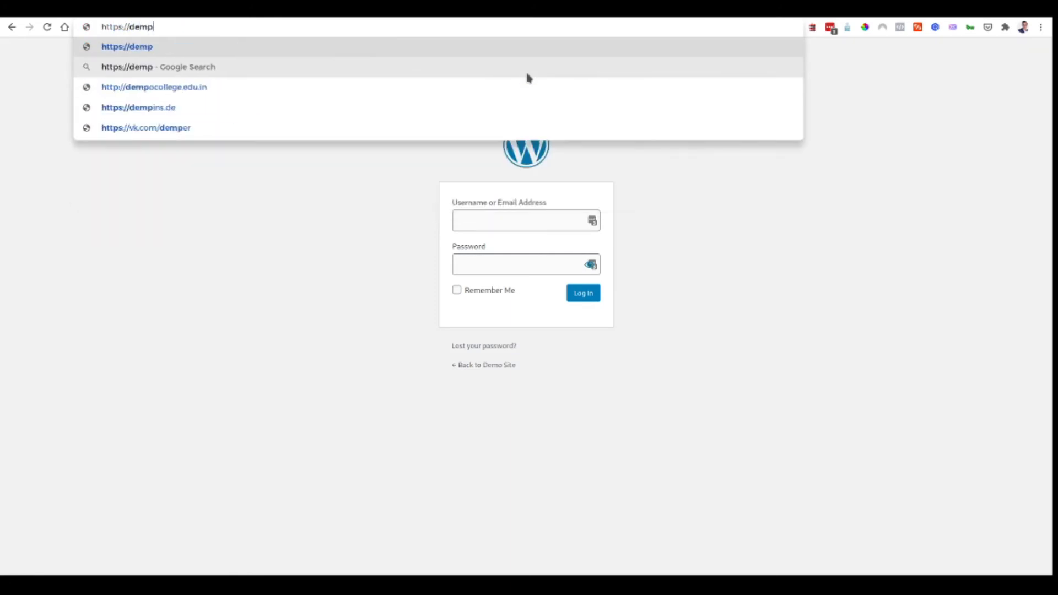
{"action": "key", "text": "BackSpace"}
{"action": "key", "text": "BackSpace"}
{"action": "key", "text": "BackSpace"}
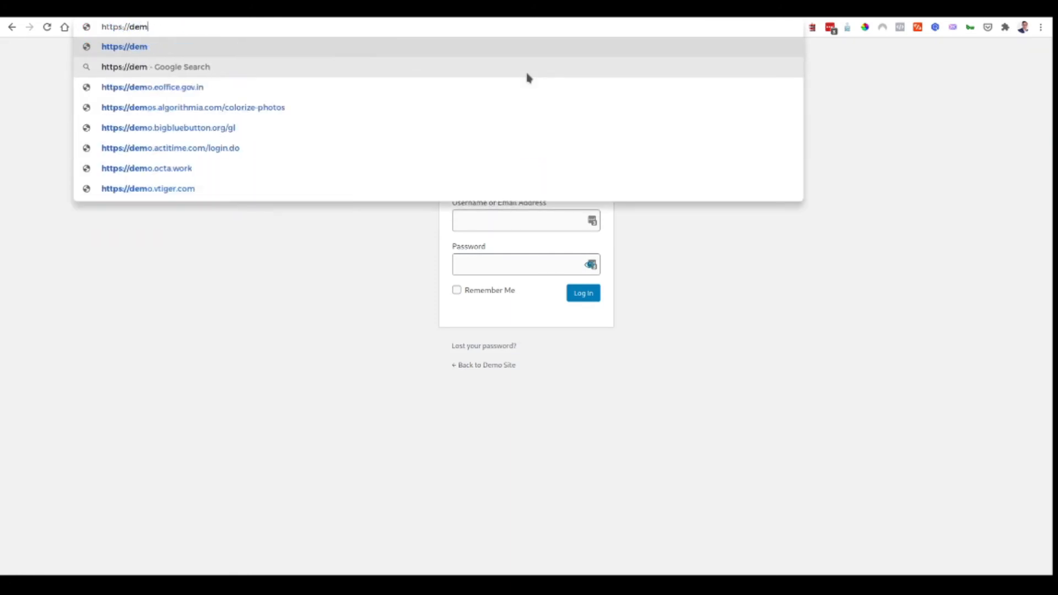
{"action": "type", "text": "o.vishalmehr"}
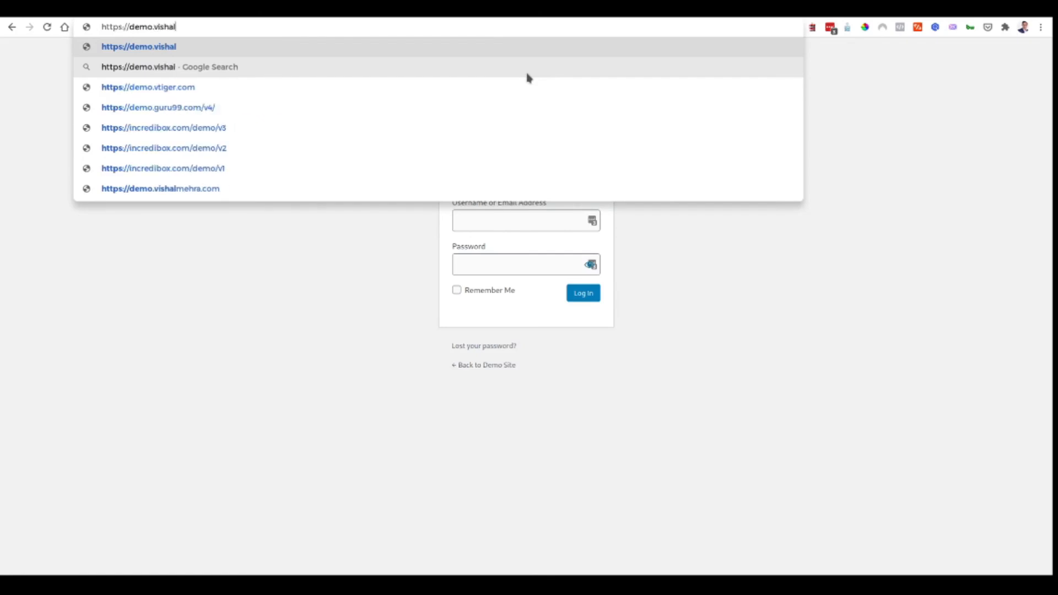
{"action": "type", "text": "a.com"}
{"action": "key", "text": "Return"}
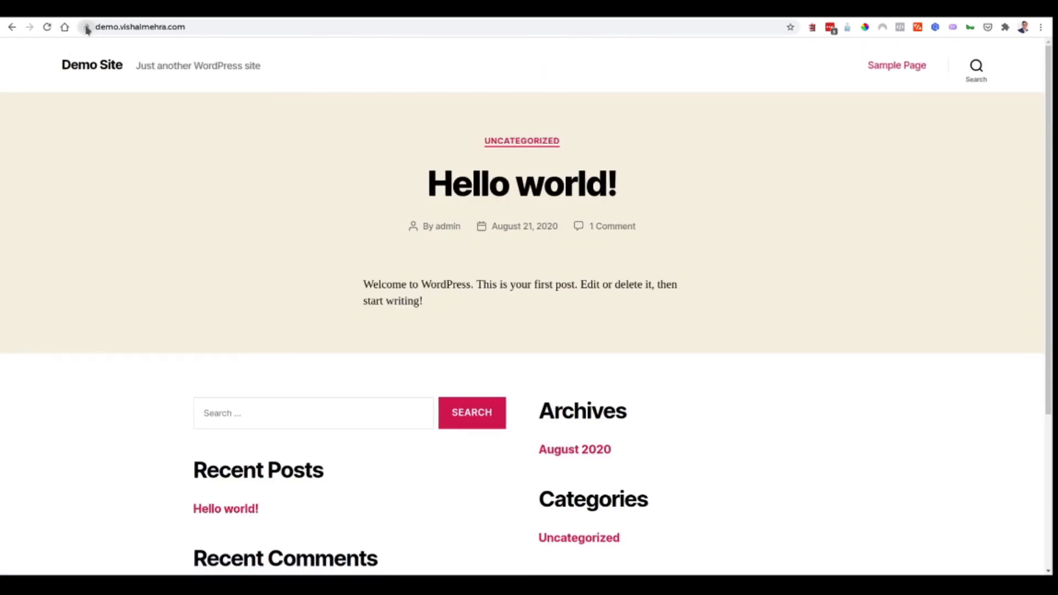
{"action": "left_click", "coordinate": [86, 27]}
{"action": "left_click", "coordinate": [335, 59]}
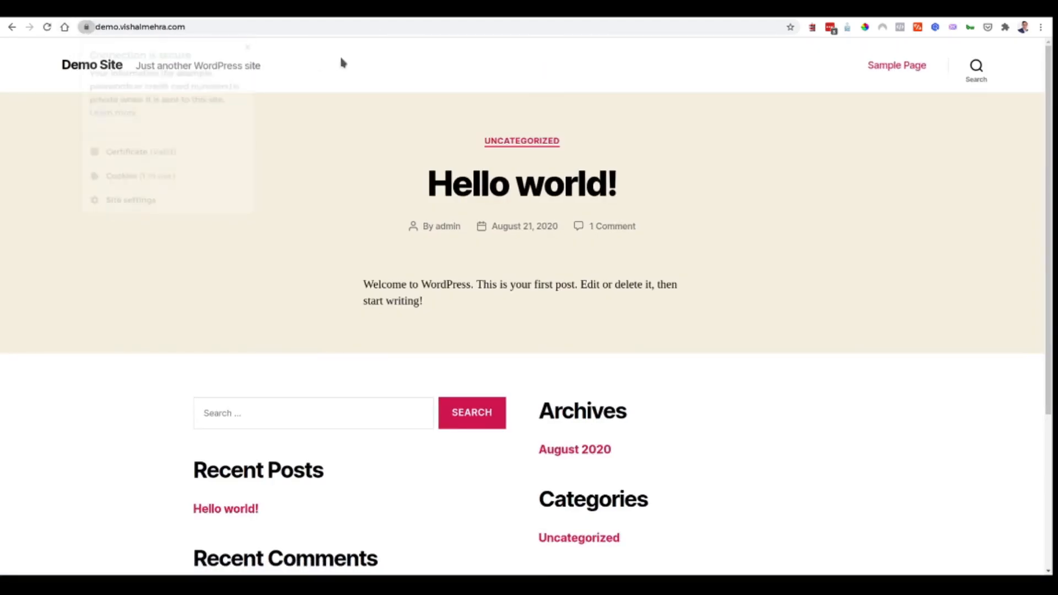
{"action": "left_click", "coordinate": [755, 10]}
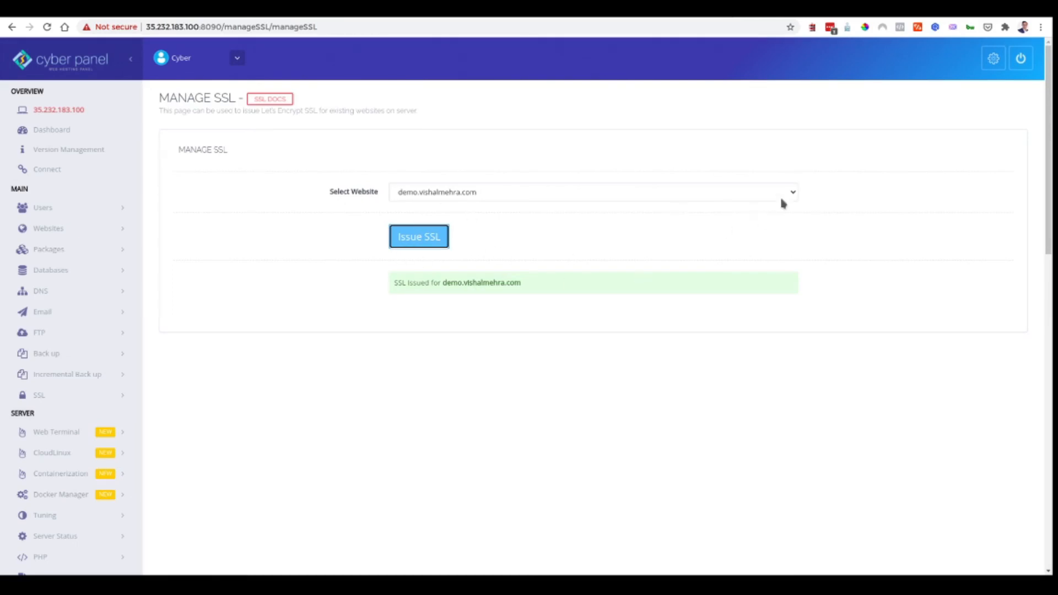
{"action": "left_click", "coordinate": [295, 10]}
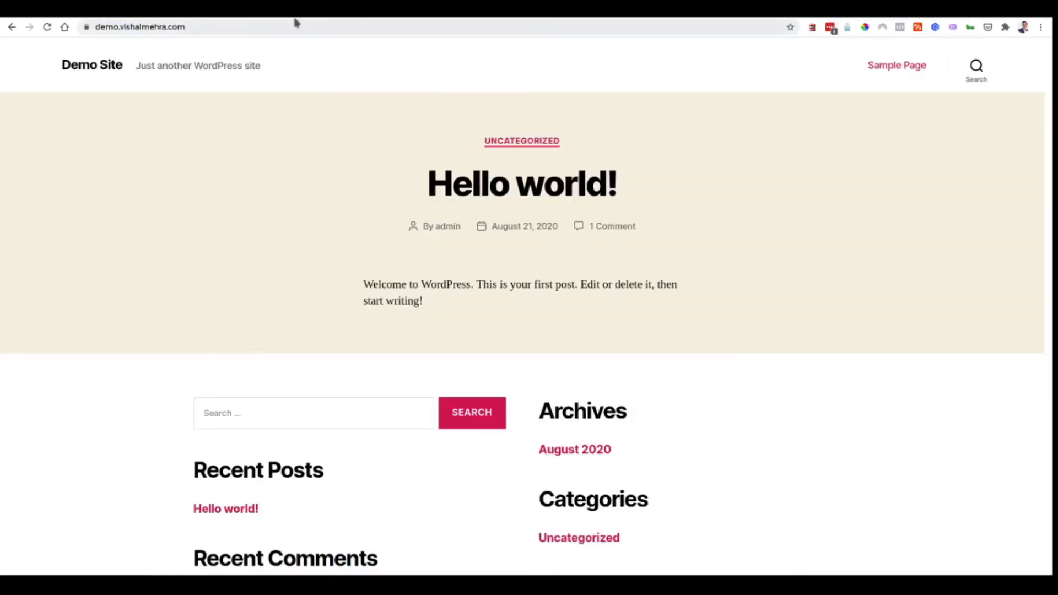
{"action": "left_click", "coordinate": [266, 22]}
{"action": "left_click", "coordinate": [274, 21]}
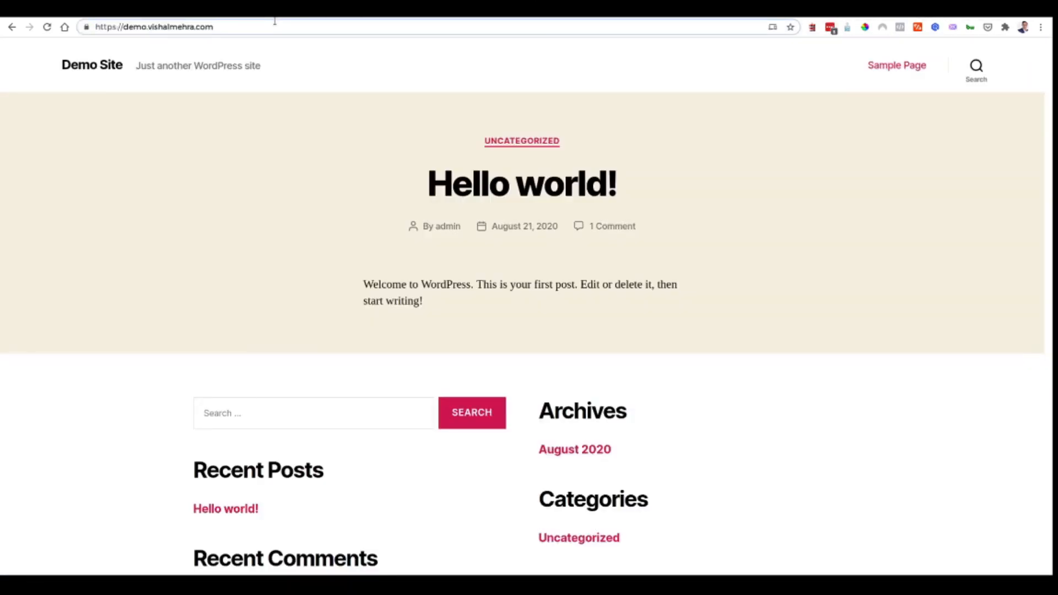
{"action": "type", "text": "/w"}
{"action": "key", "text": "BackSpace"}
{"action": "key", "text": "BackSpace"}
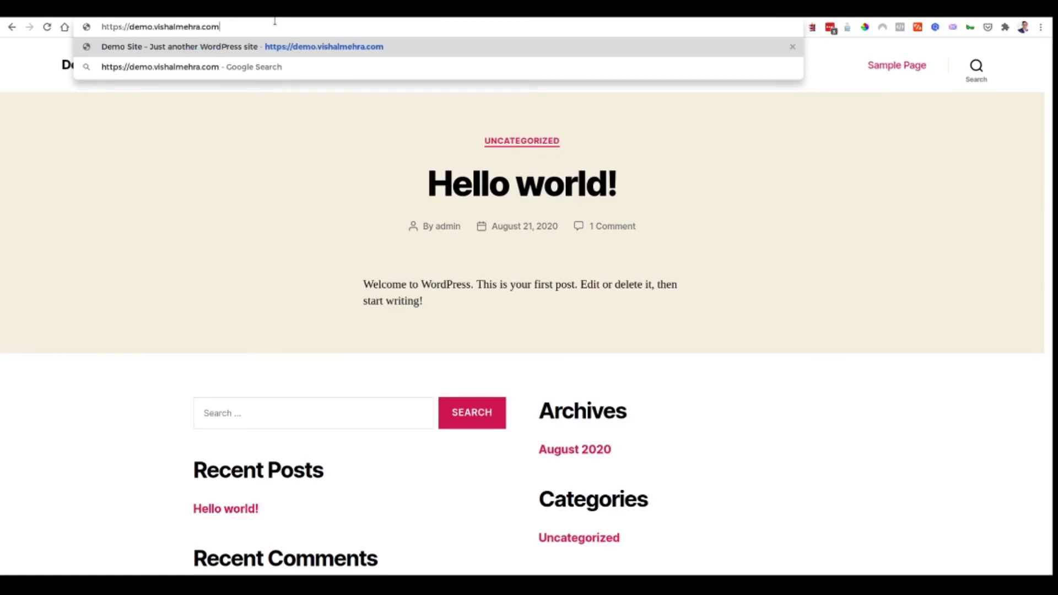
{"action": "type", "text": "/wp-admi"}
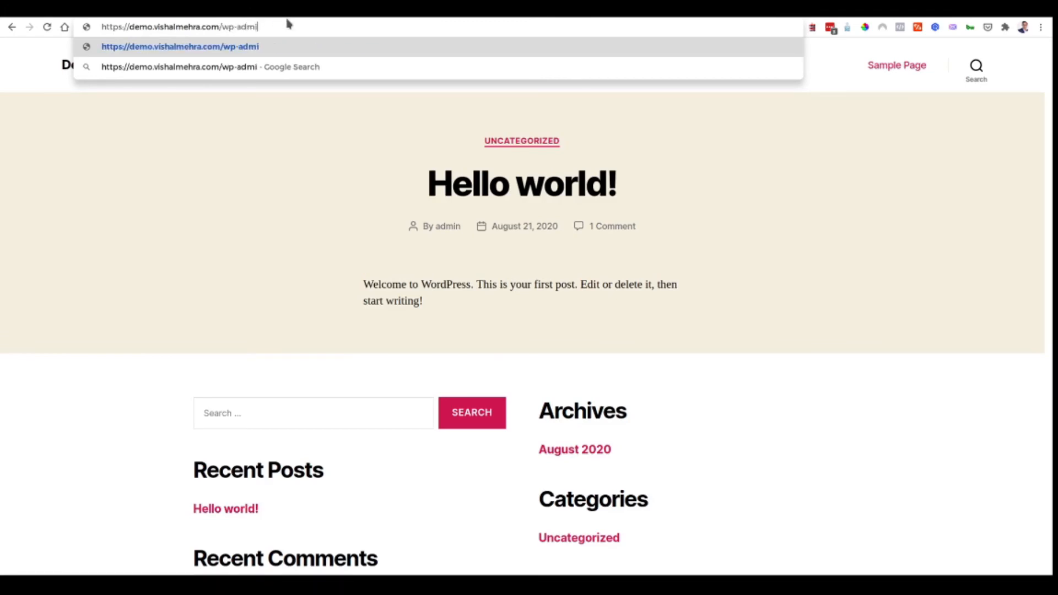
{"action": "type", "text": "n"}
{"action": "key", "text": "Return"}
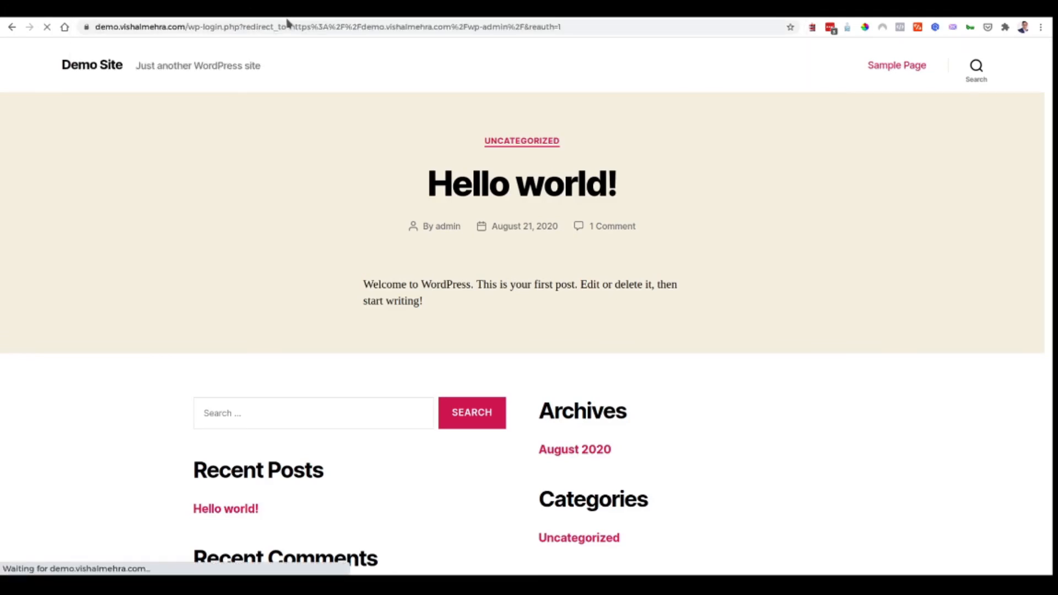
- Sign in as admin with the account password
{"action": "key", "text": "Tab"}
{"action": "type", "text": "•••"}
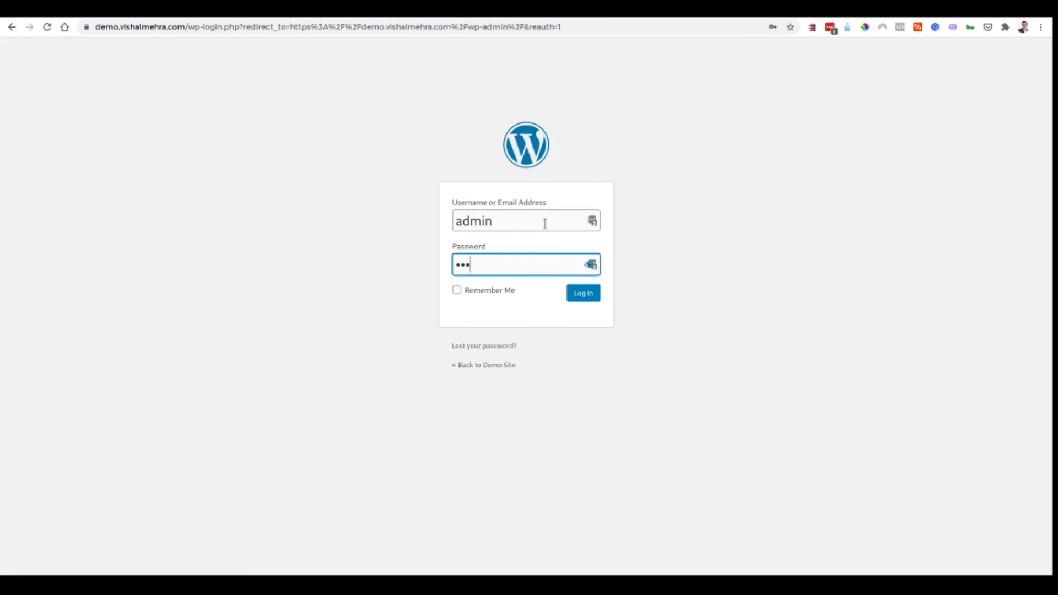
{"action": "type", "text": "••••••••"}
{"action": "key", "text": "Return"}
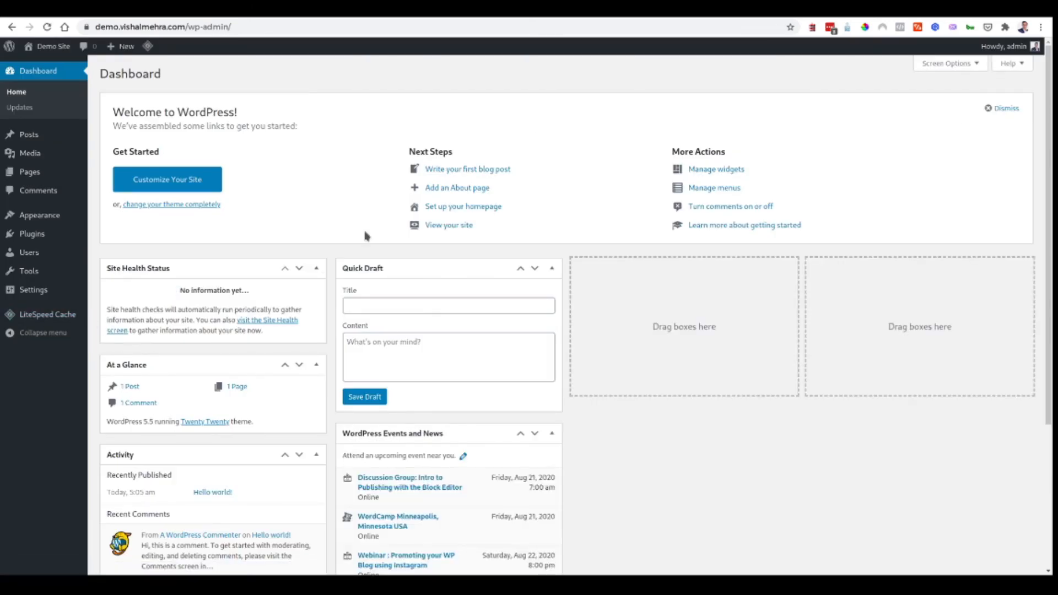
- Go from the LiteSpeed Cache dashboard to the WordPress General Settings page
{"action": "left_click", "coordinate": [45, 315]}
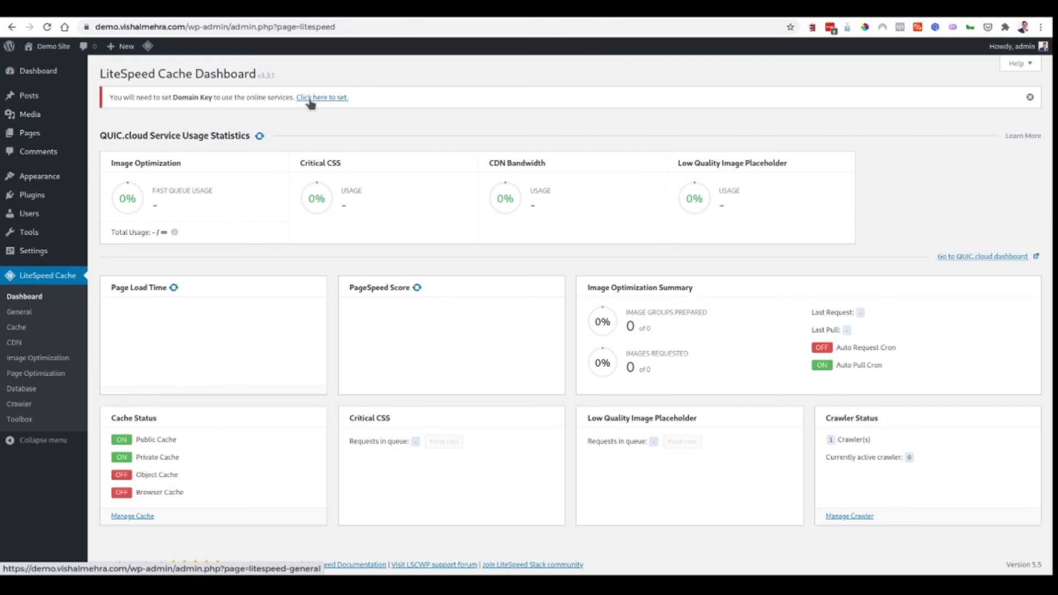
{"action": "left_click", "coordinate": [32, 250]}
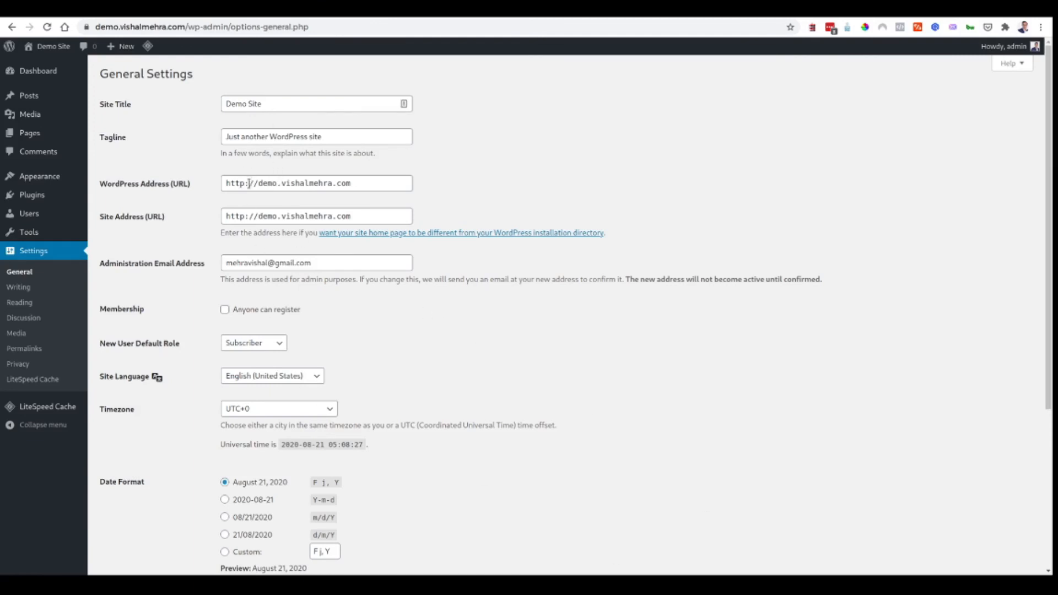
{"action": "left_click", "coordinate": [245, 184]}
{"action": "type", "text": "s"}
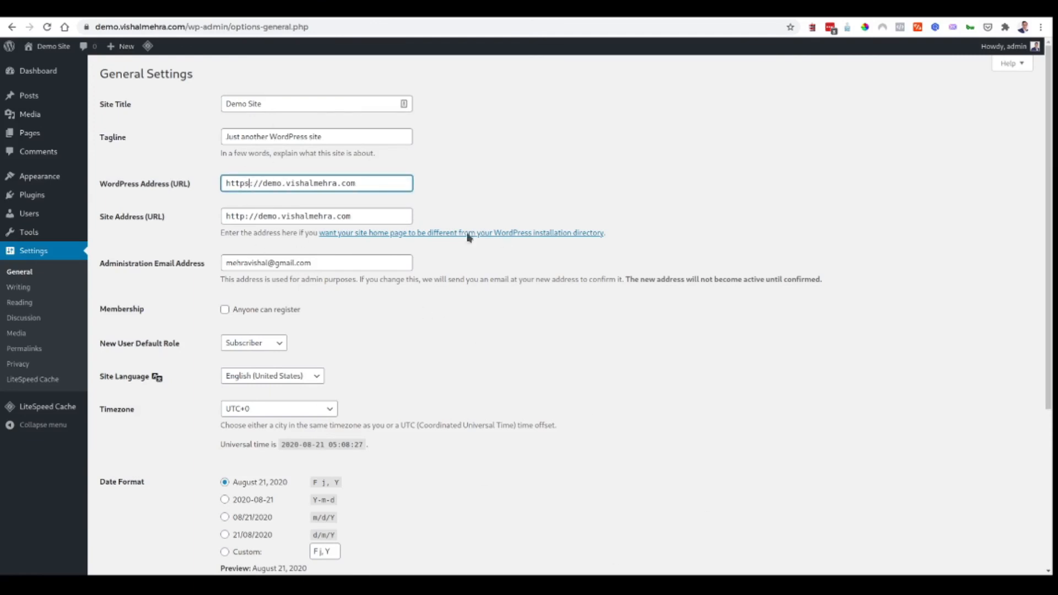
{"action": "left_click", "coordinate": [245, 215]}
{"action": "type", "text": "s"}
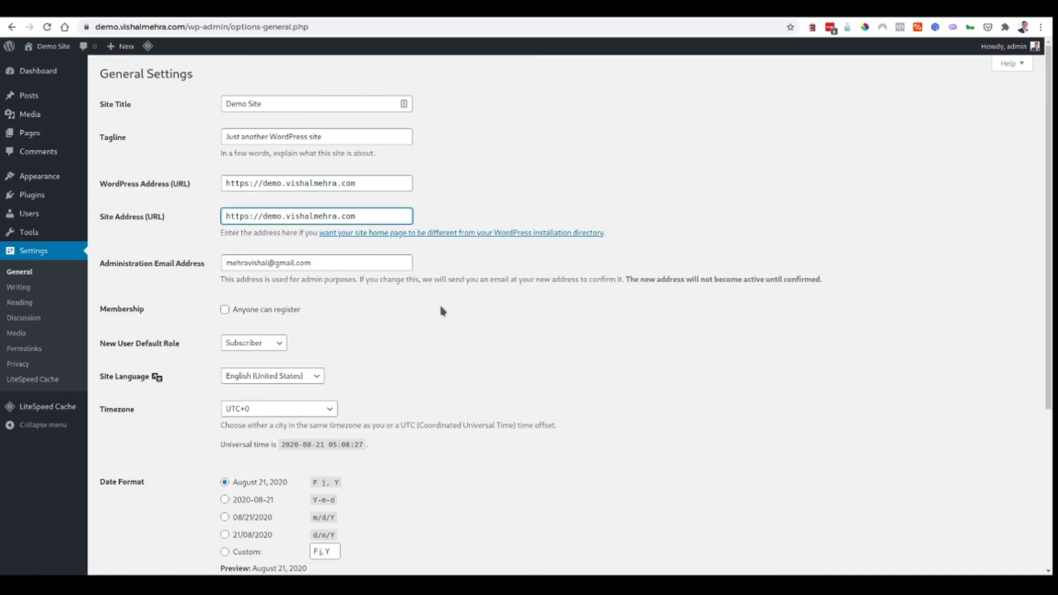
- Set the timezone to UTC+5:30, keeping English (United States), and save the settings
{"action": "scroll", "coordinate": [331, 309], "scroll_direction": "down", "scroll_amount": 2}
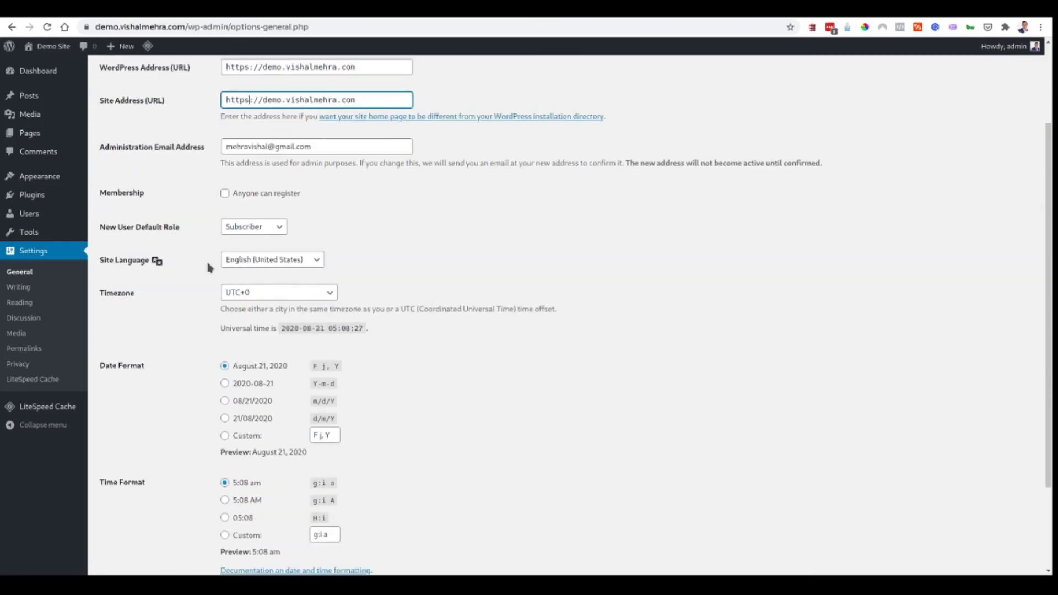
{"action": "left_click", "coordinate": [285, 260]}
{"action": "left_click", "coordinate": [285, 259]}
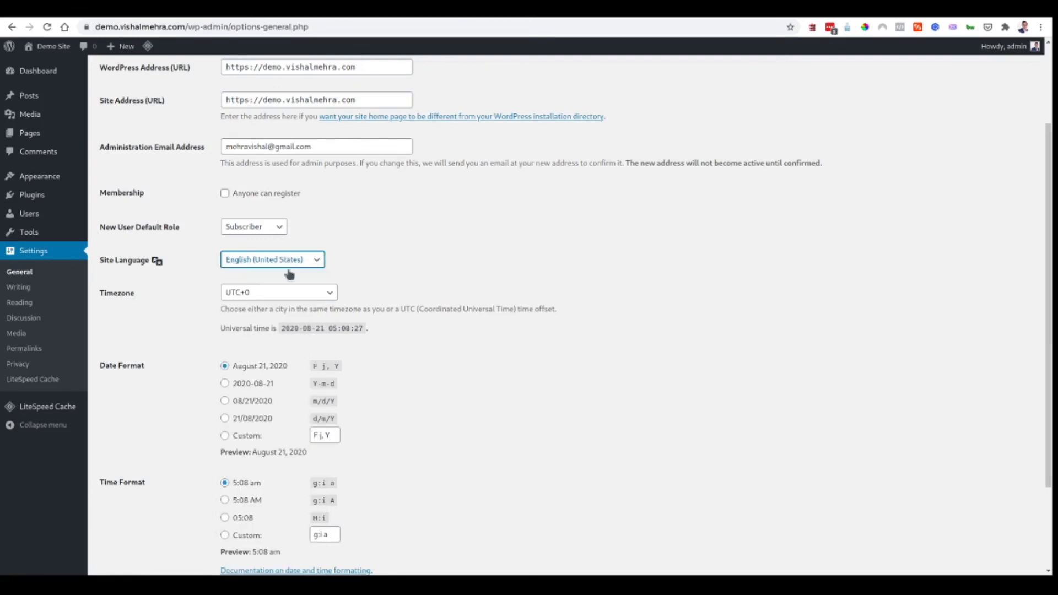
{"action": "left_click", "coordinate": [292, 298]}
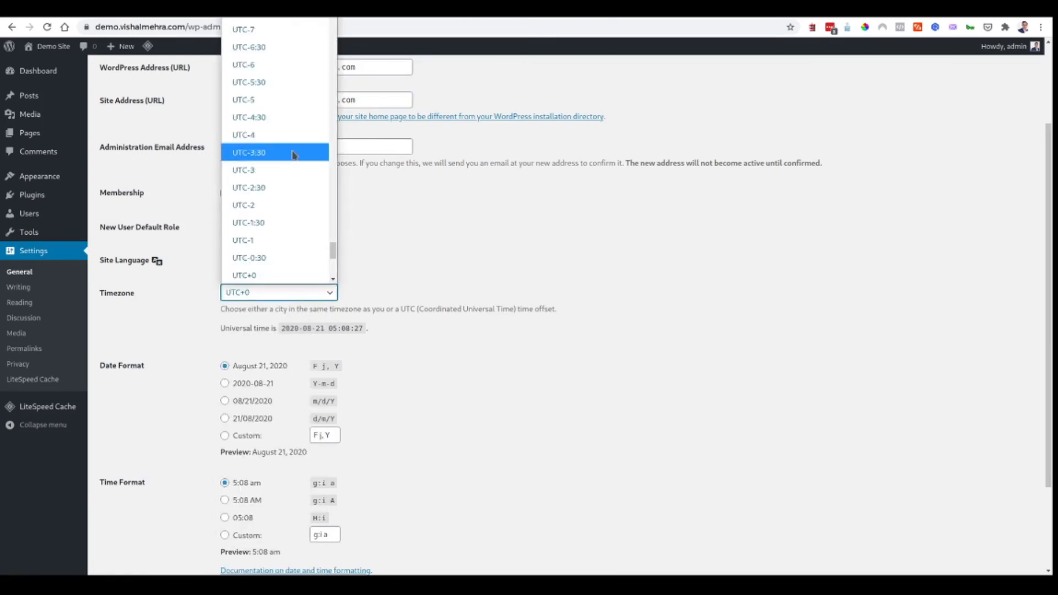
{"action": "scroll", "coordinate": [291, 153], "scroll_direction": "down", "scroll_amount": 5}
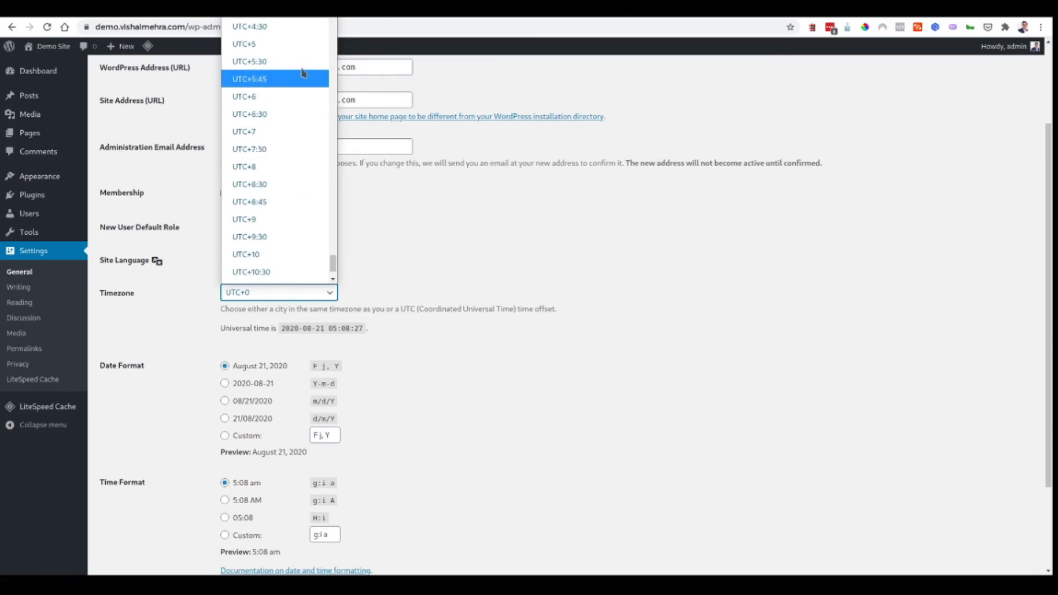
{"action": "left_click", "coordinate": [303, 62]}
{"action": "scroll", "coordinate": [432, 320], "scroll_direction": "down", "scroll_amount": 4}
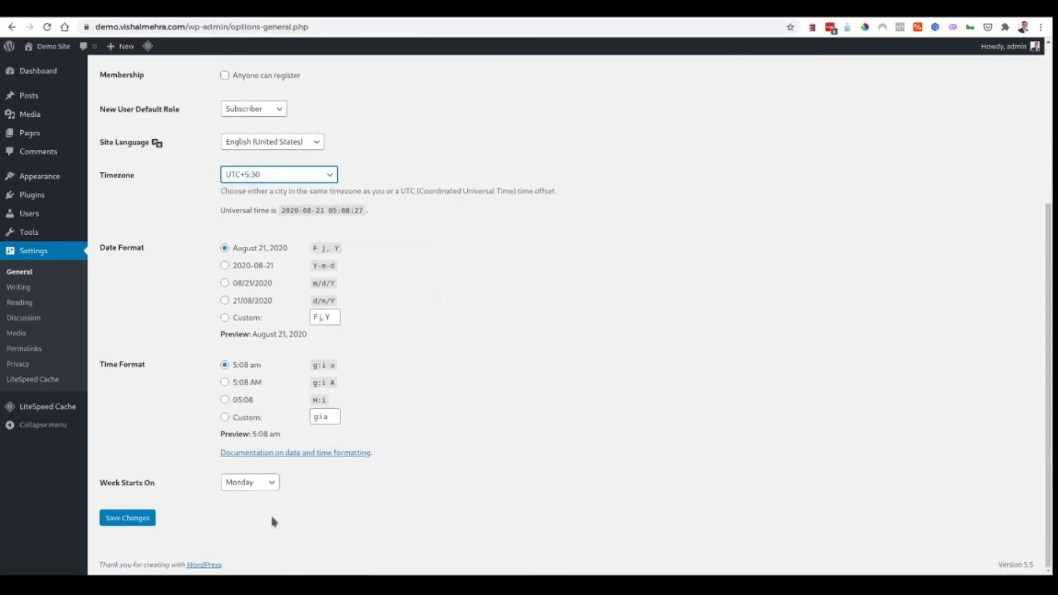
{"action": "left_click", "coordinate": [124, 515]}
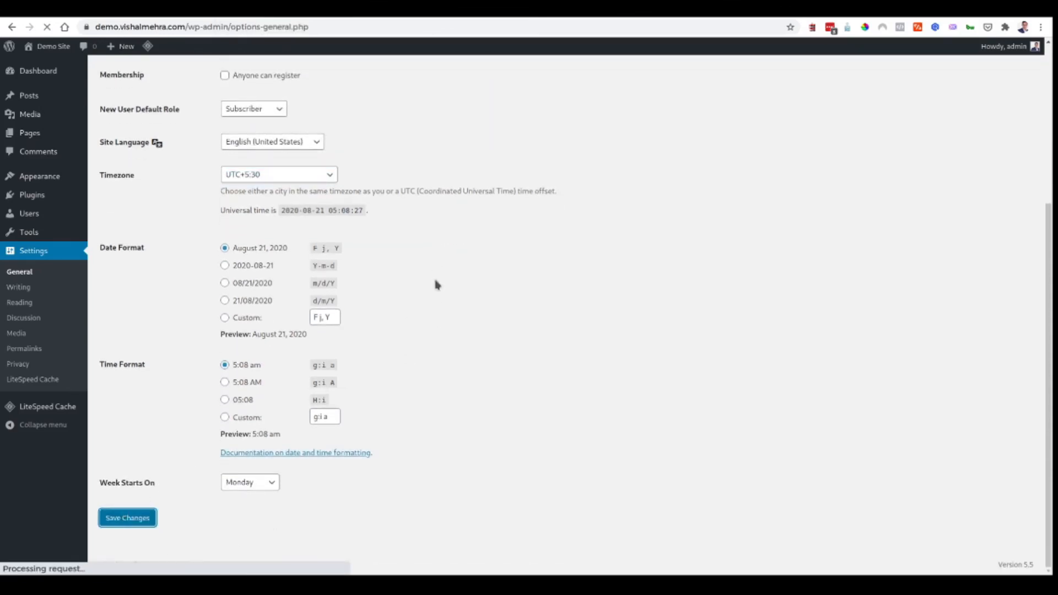
- Sign back in with the admin password
{"action": "key", "text": "Tab"}
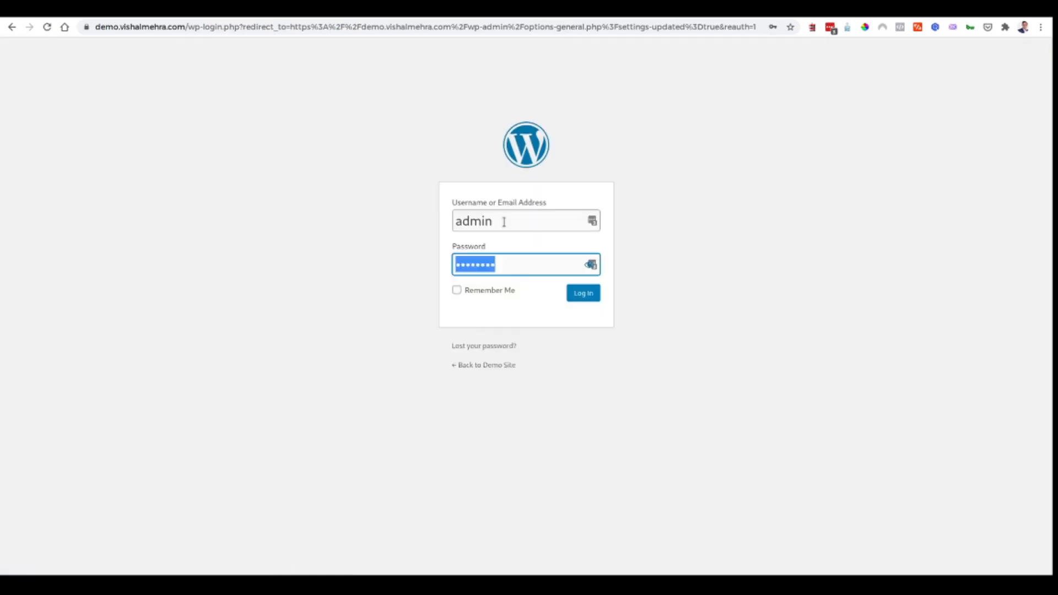
{"action": "type", "text": "•••••••"}
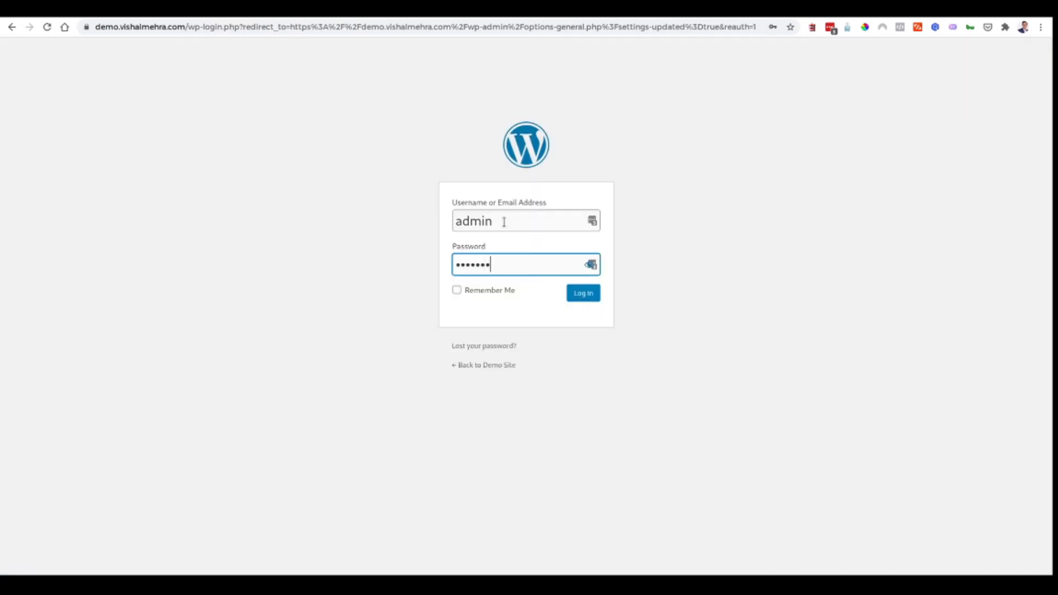
{"action": "type", "text": "•"}
{"action": "key", "text": "Return"}
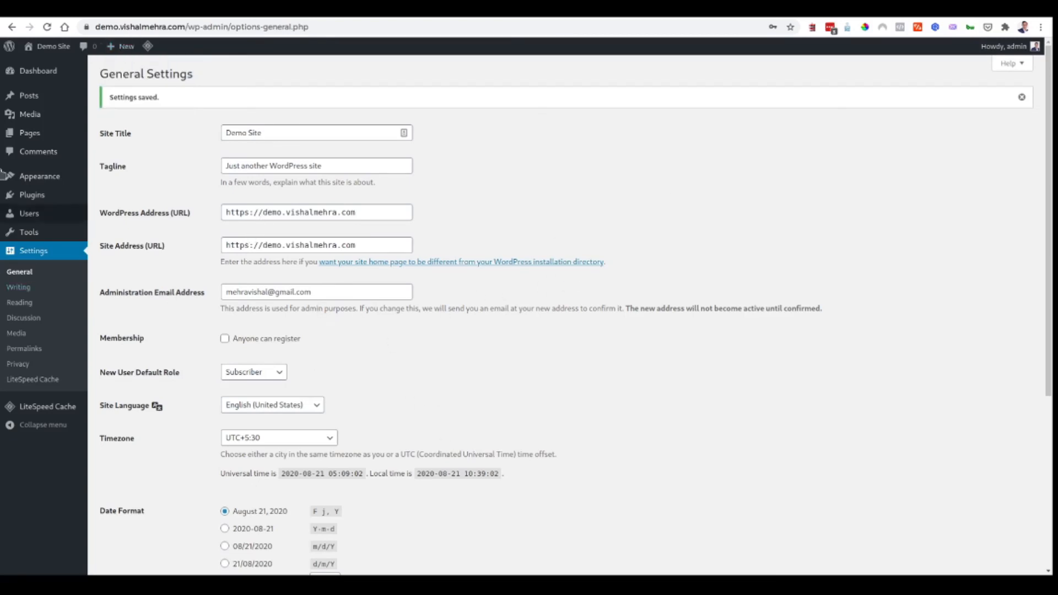
- View the Installed Plugins list, then log out of the WordPress admin
{"action": "mouse_move", "coordinate": [45, 200]}
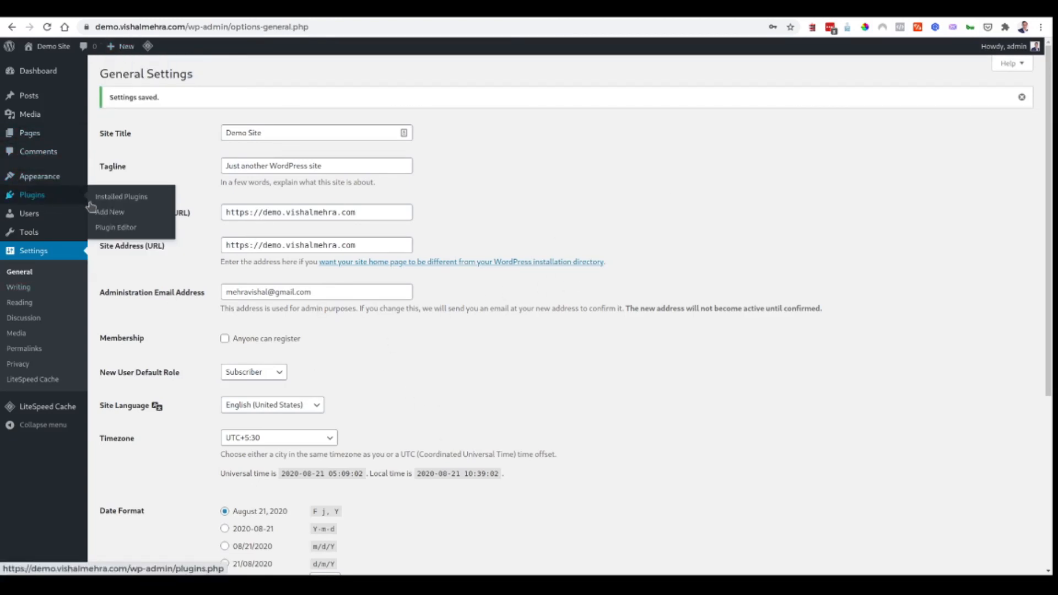
{"action": "left_click", "coordinate": [107, 201]}
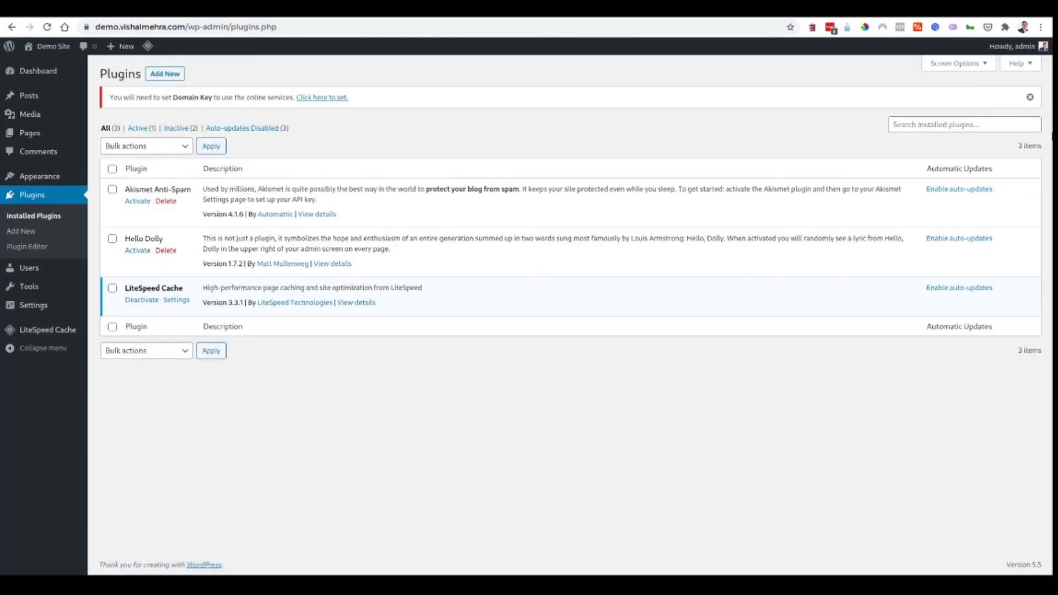
{"action": "mouse_move", "coordinate": [1019, 47]}
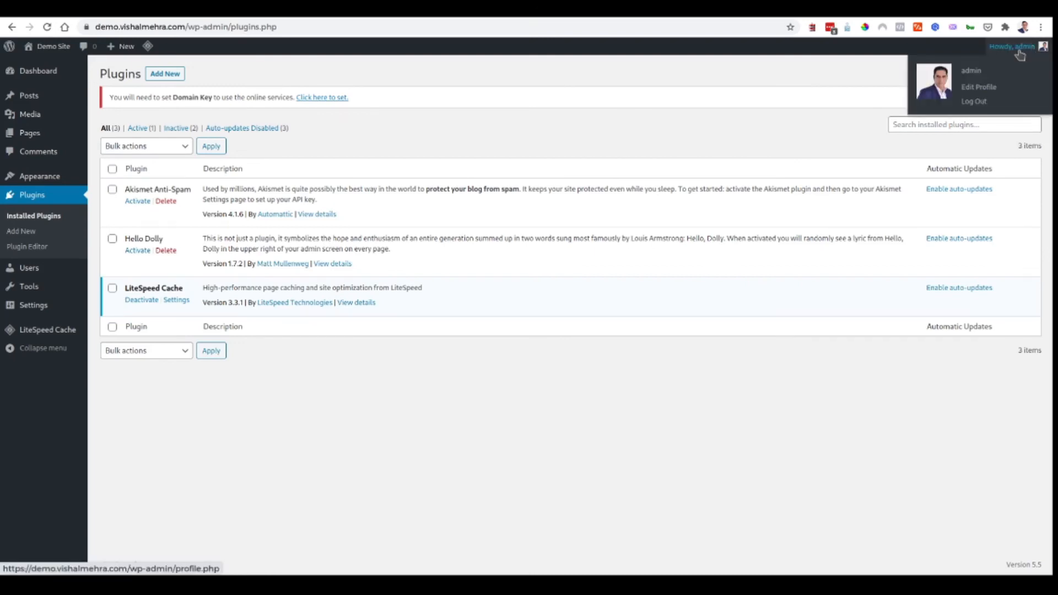
{"action": "left_click", "coordinate": [975, 102]}
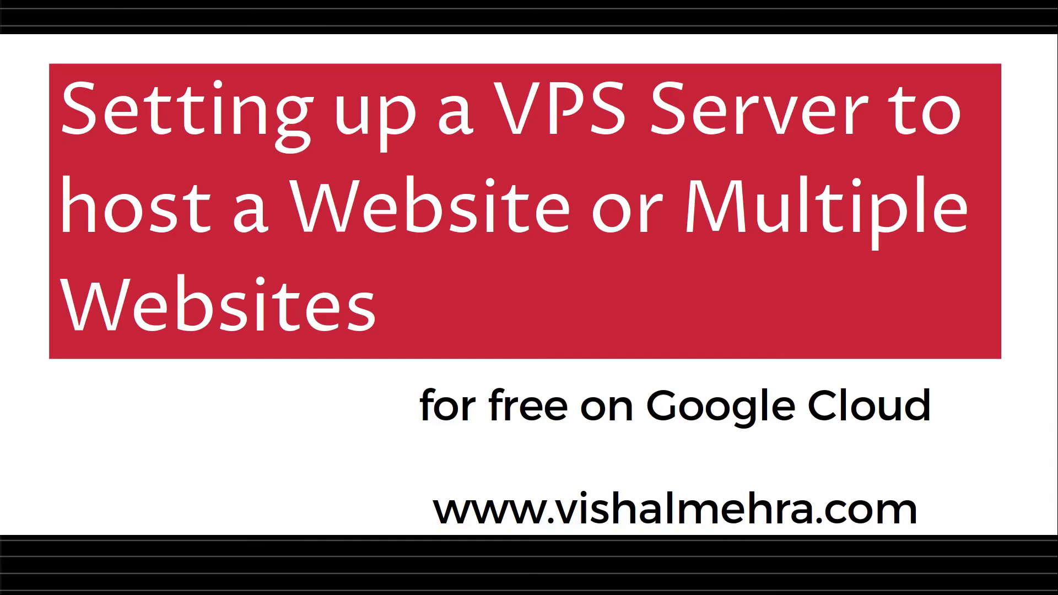